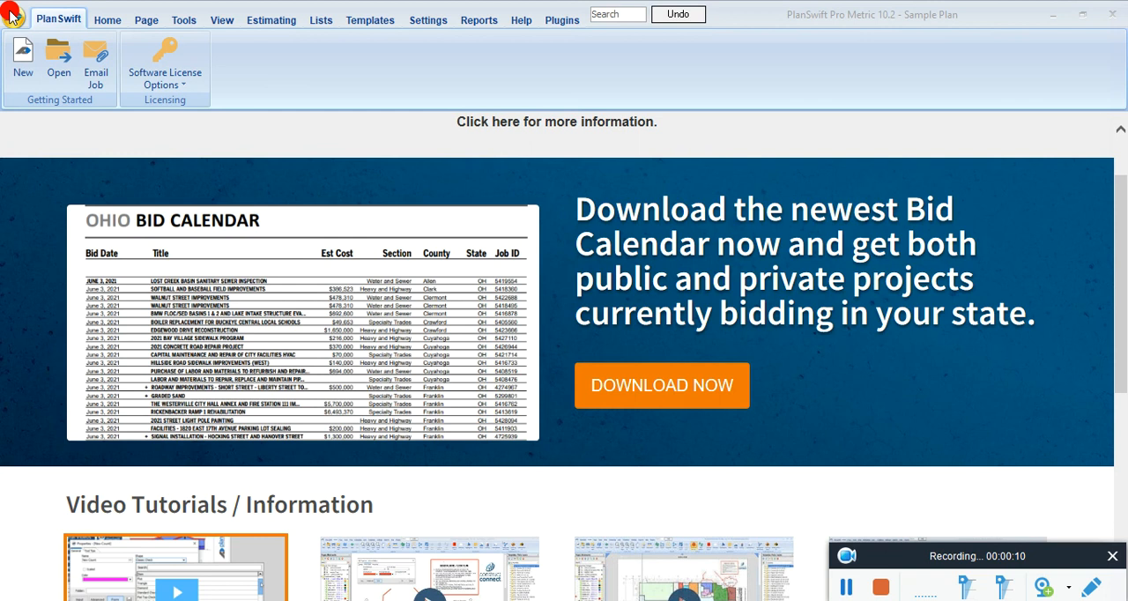
# Step: Look over the job commands and the sample plan's takeoff workspace, and return to the start page
pyautogui.click(12, 19)
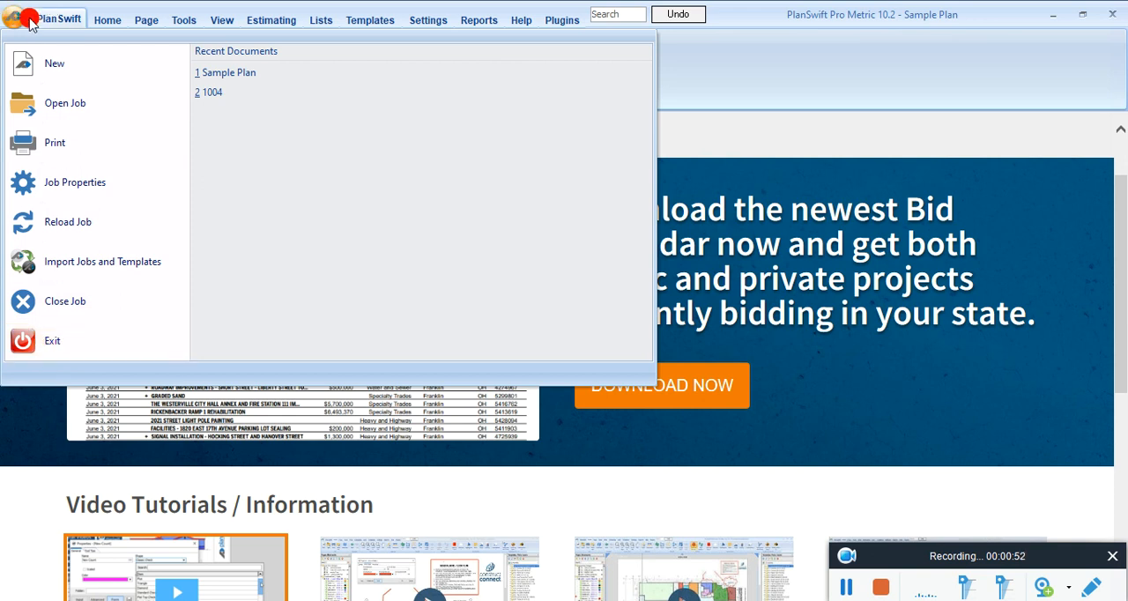
pyautogui.click(100, 23)
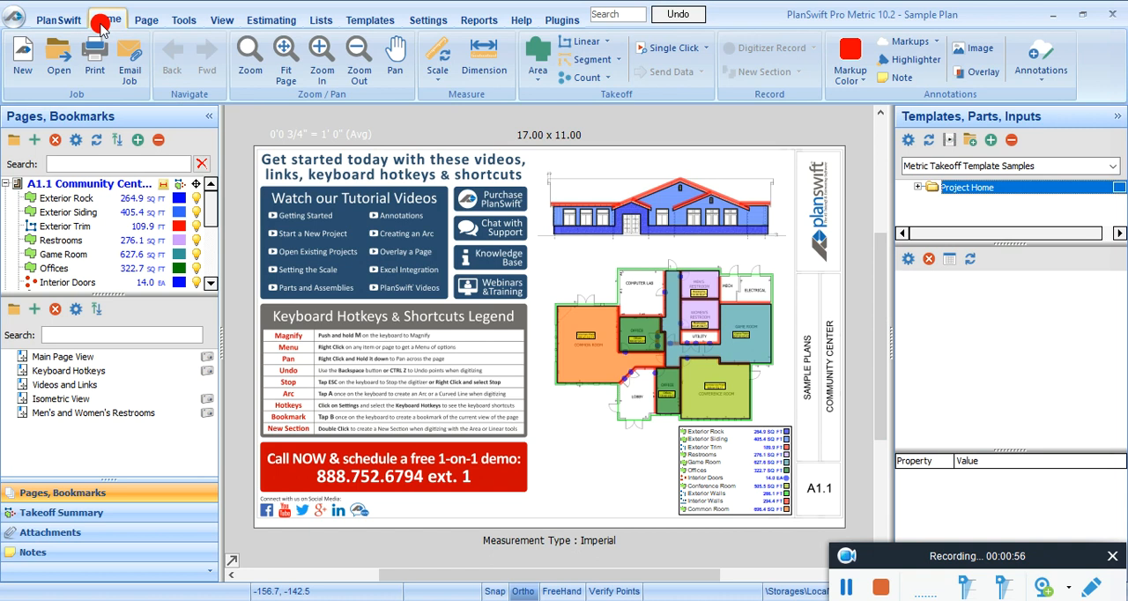
pyautogui.click(59, 21)
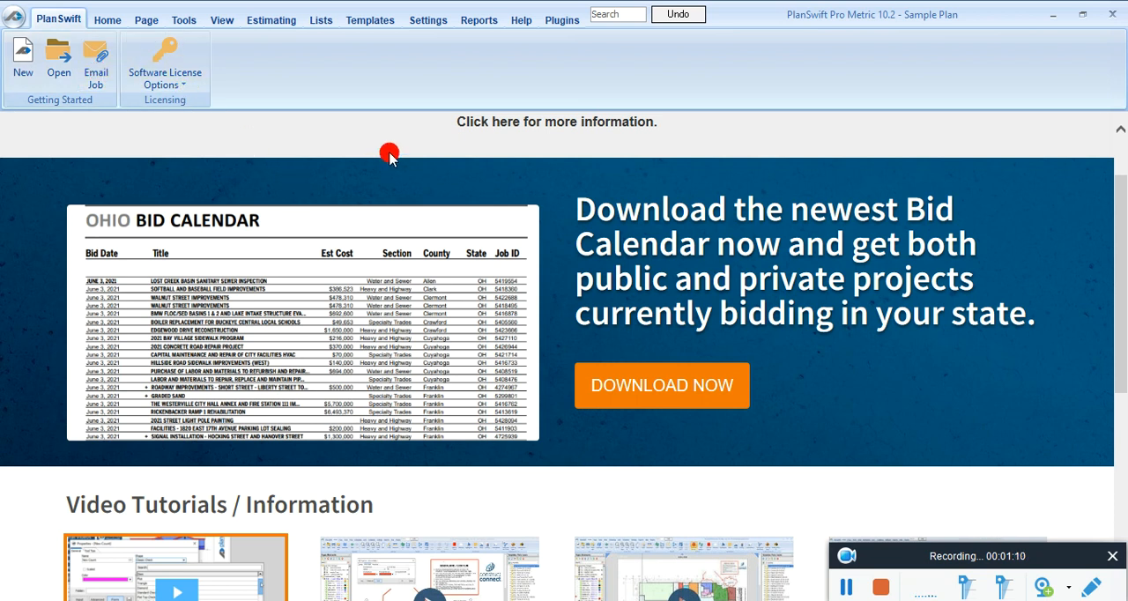
# Step: Examine the start page's notices, bid calendar, video tutorials, training resources and support contacts
pyautogui.scroll(-1, 572, 479)
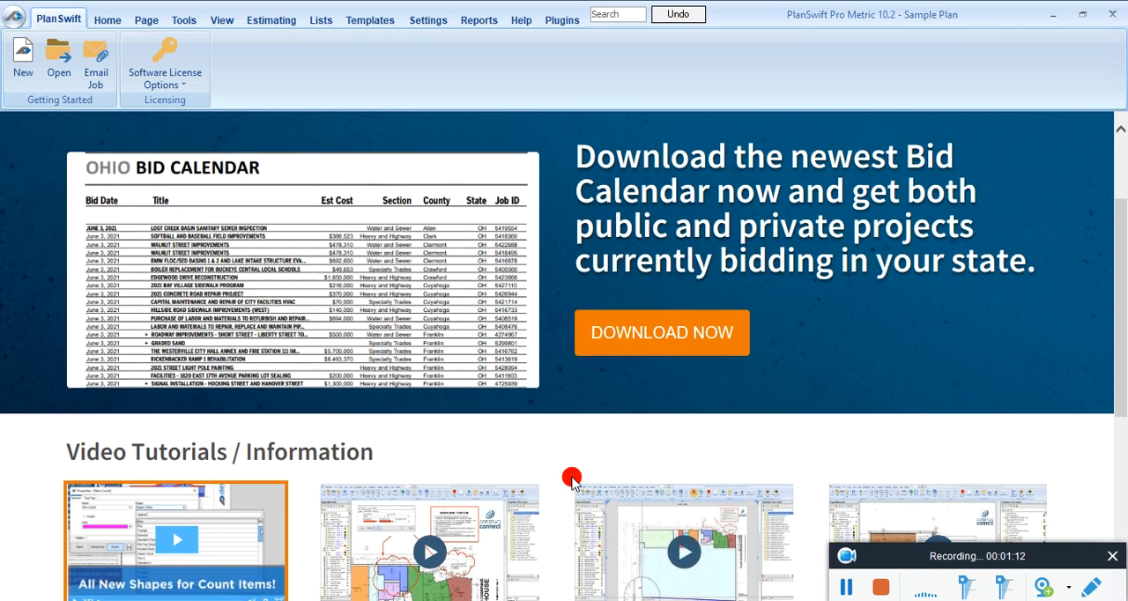
pyautogui.scroll(2, 699, 294)
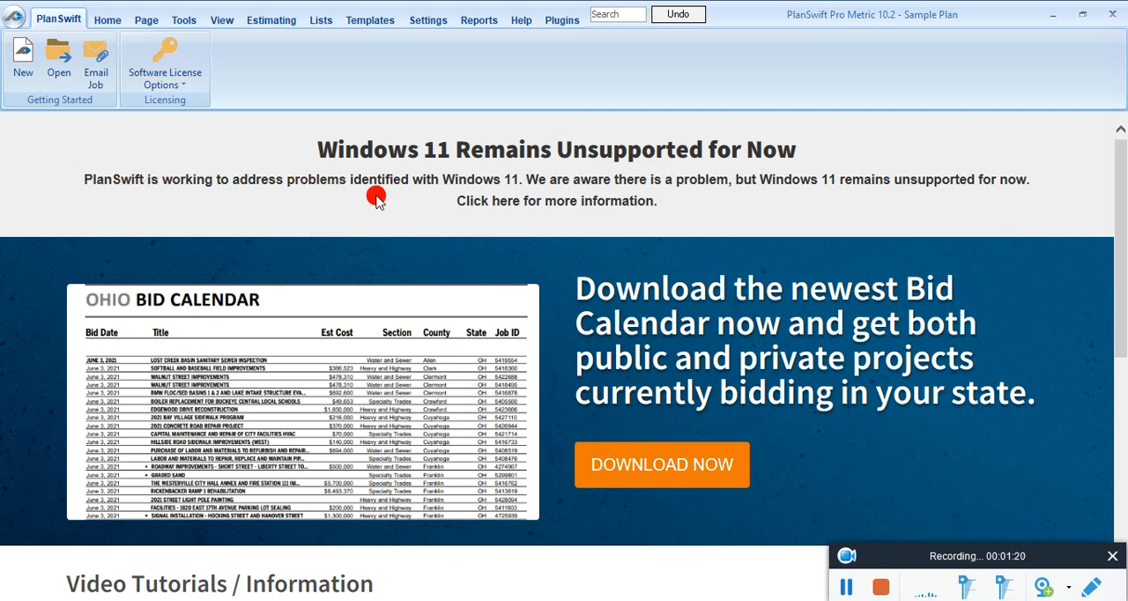
pyautogui.scroll(-1, 494, 228)
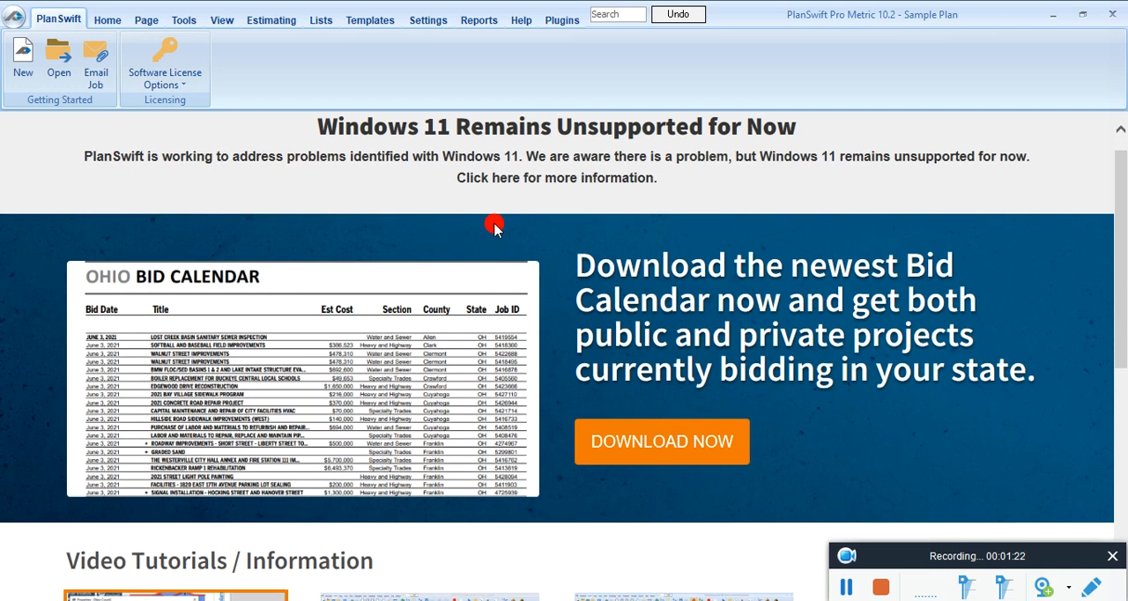
pyautogui.scroll(1, 494, 225)
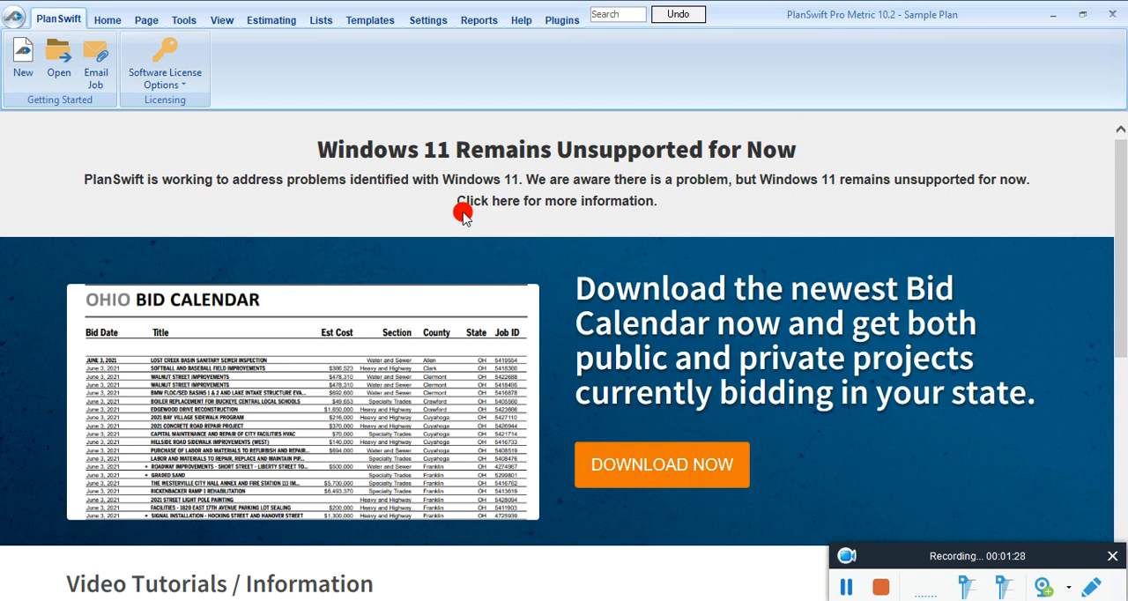
pyautogui.scroll(-4, 463, 215)
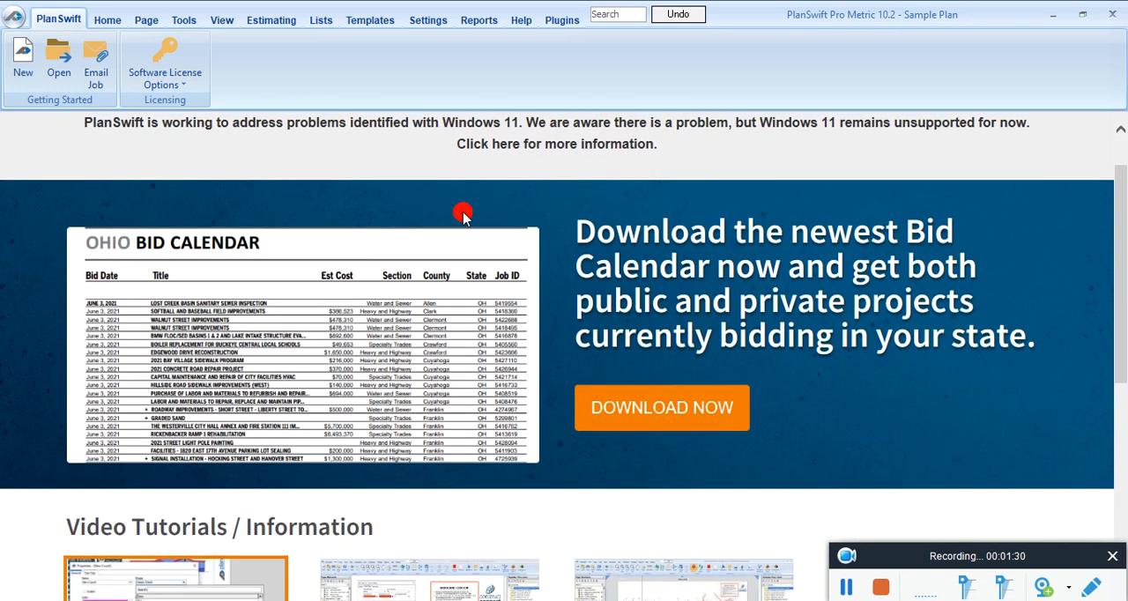
pyautogui.scroll(-1, 414, 473)
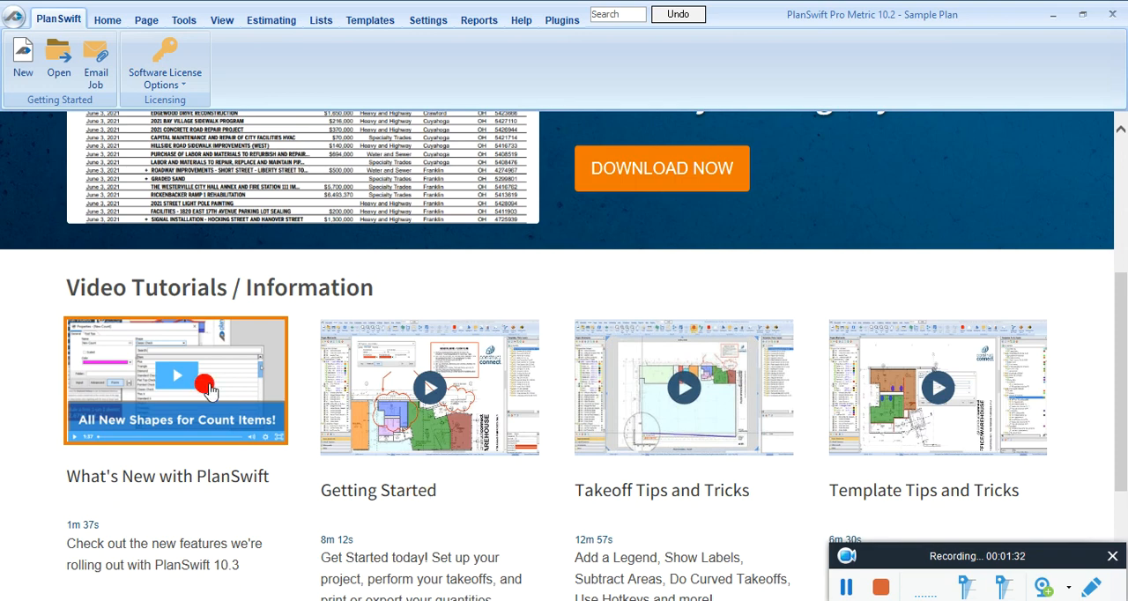
pyautogui.scroll(5, 208, 392)
pyautogui.scroll(-1, 208, 388)
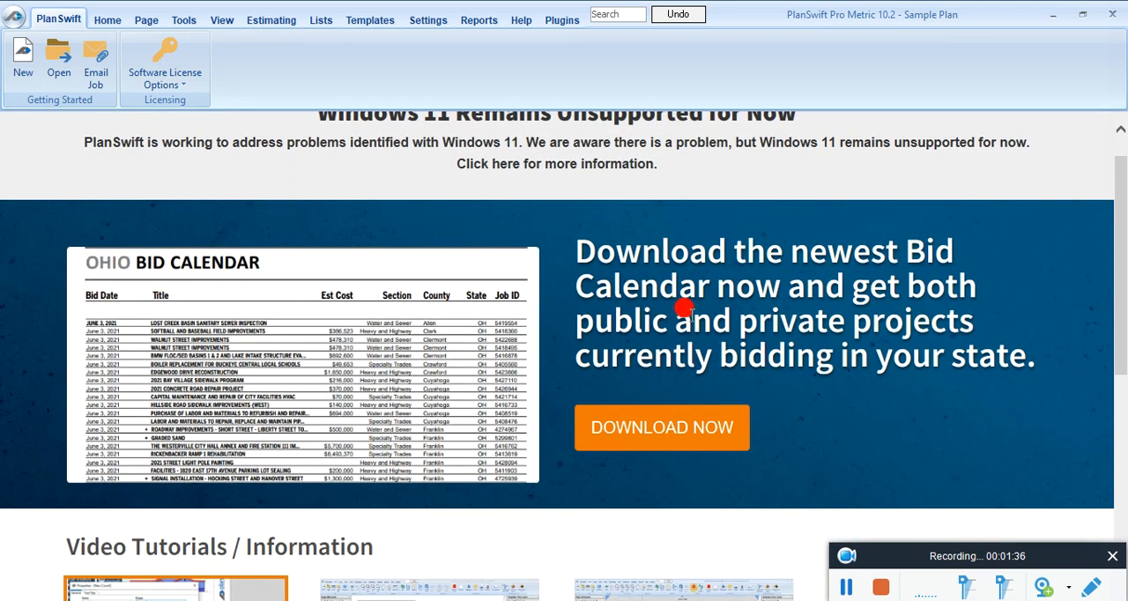
pyautogui.scroll(-1, 422, 381)
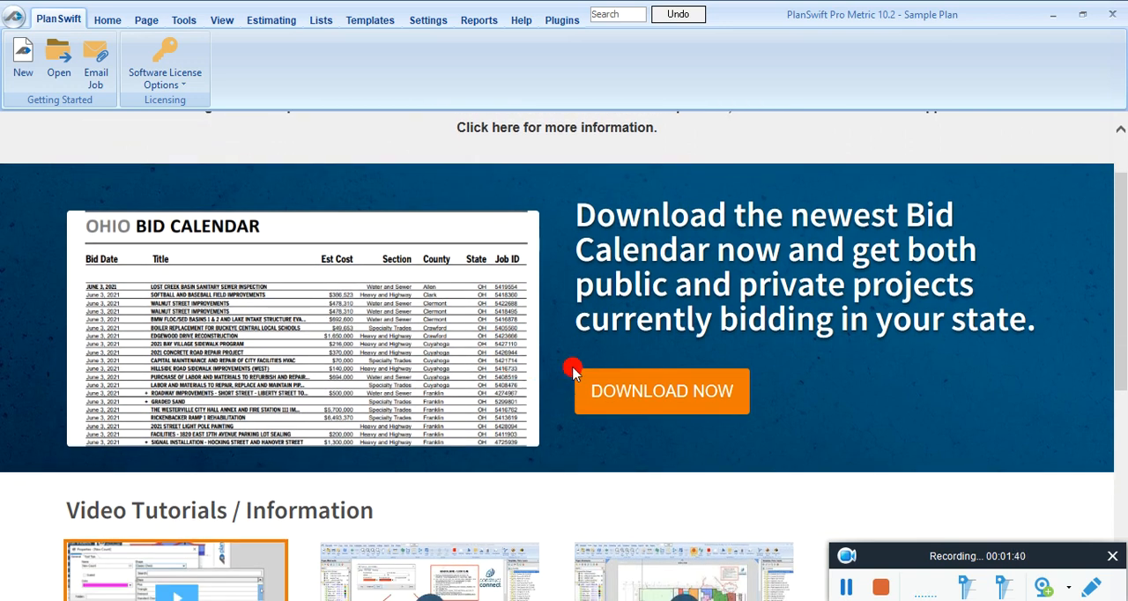
pyautogui.scroll(-4, 604, 367)
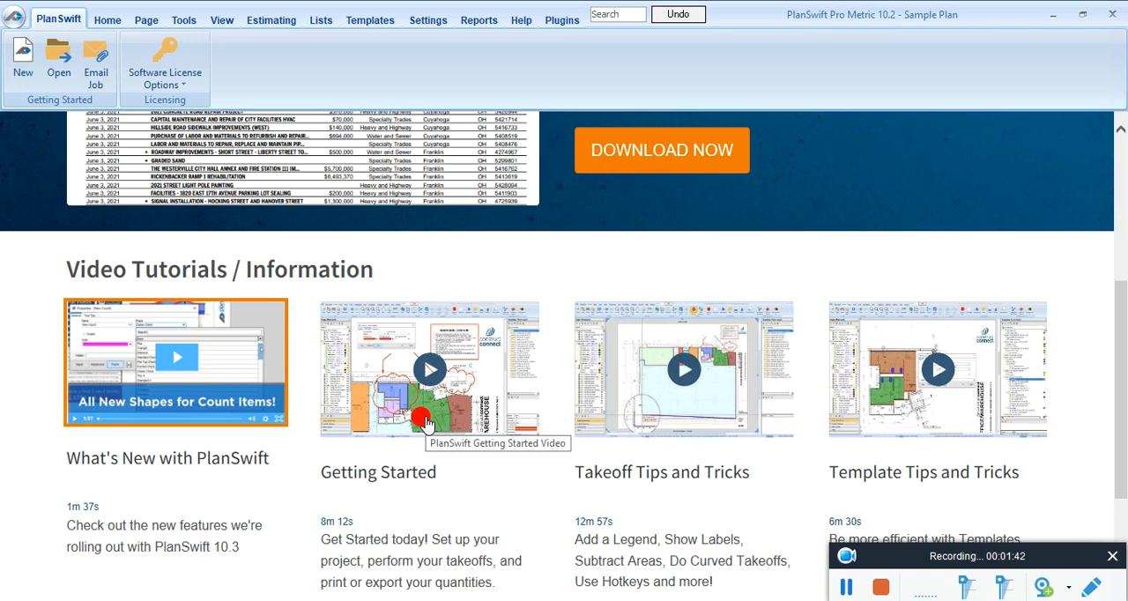
pyautogui.scroll(-1, 604, 377)
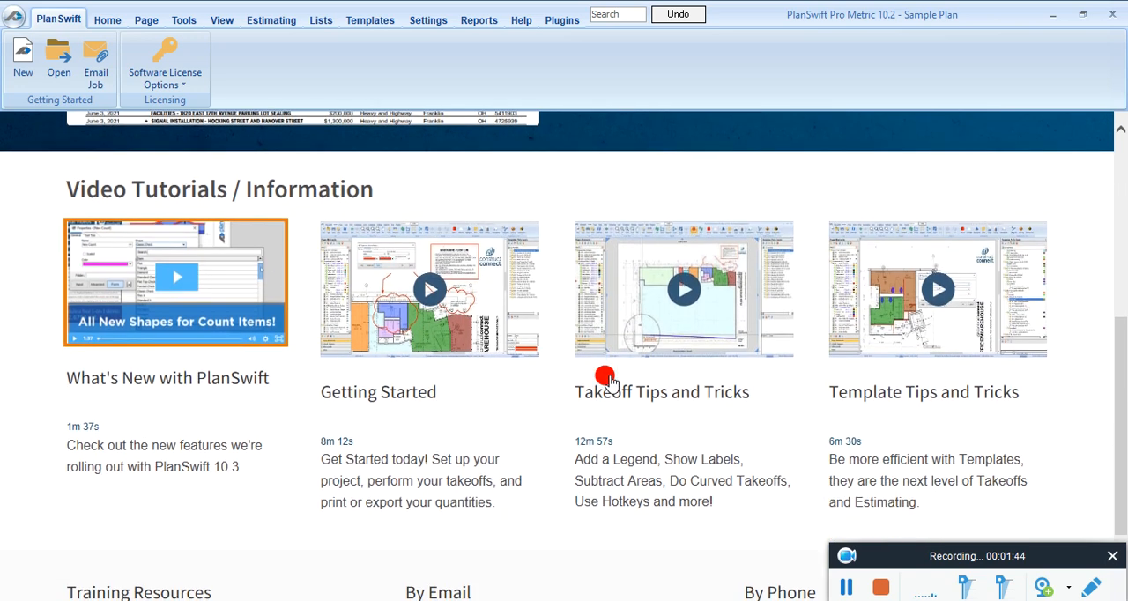
pyautogui.scroll(-1, 608, 381)
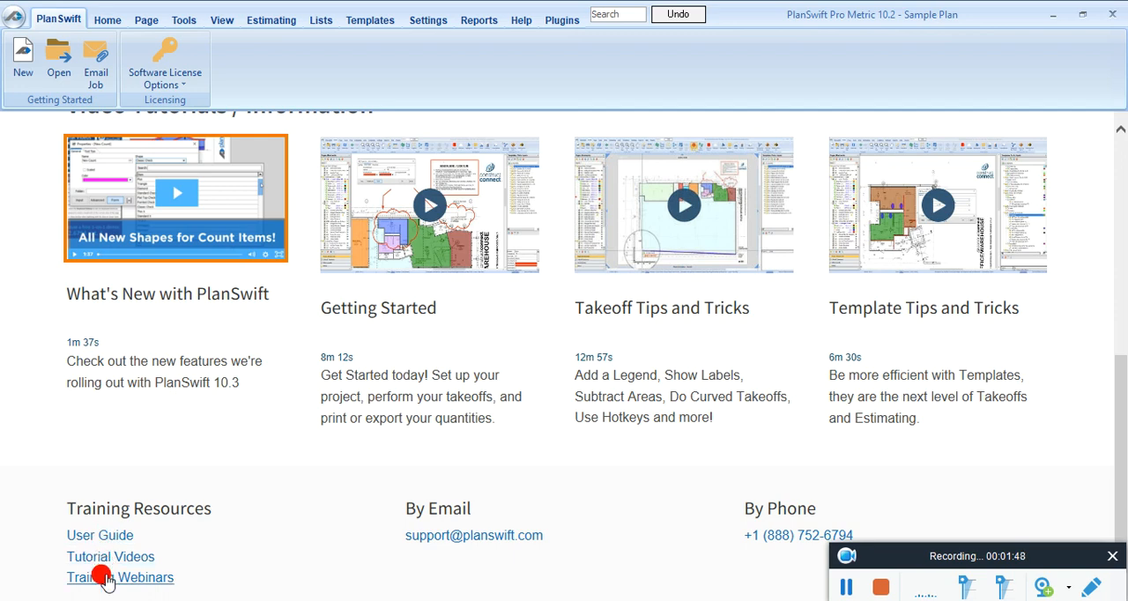
pyautogui.scroll(6, 404, 397)
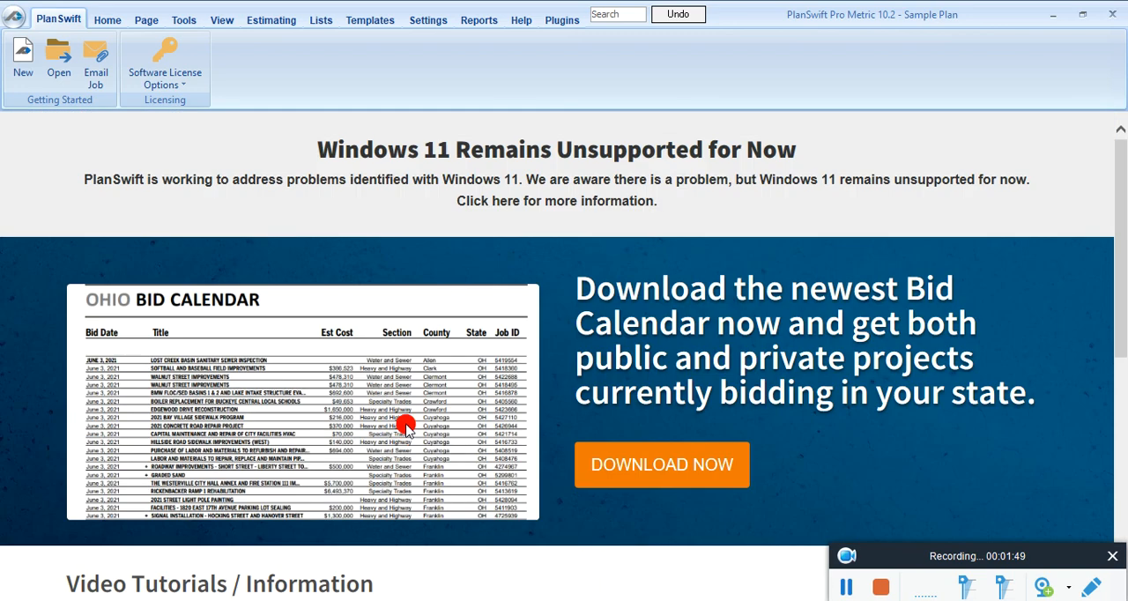
# Step: Return to the sample plan's takeoff workspace and examine its list of pages and takeoff items
pyautogui.click(107, 24)
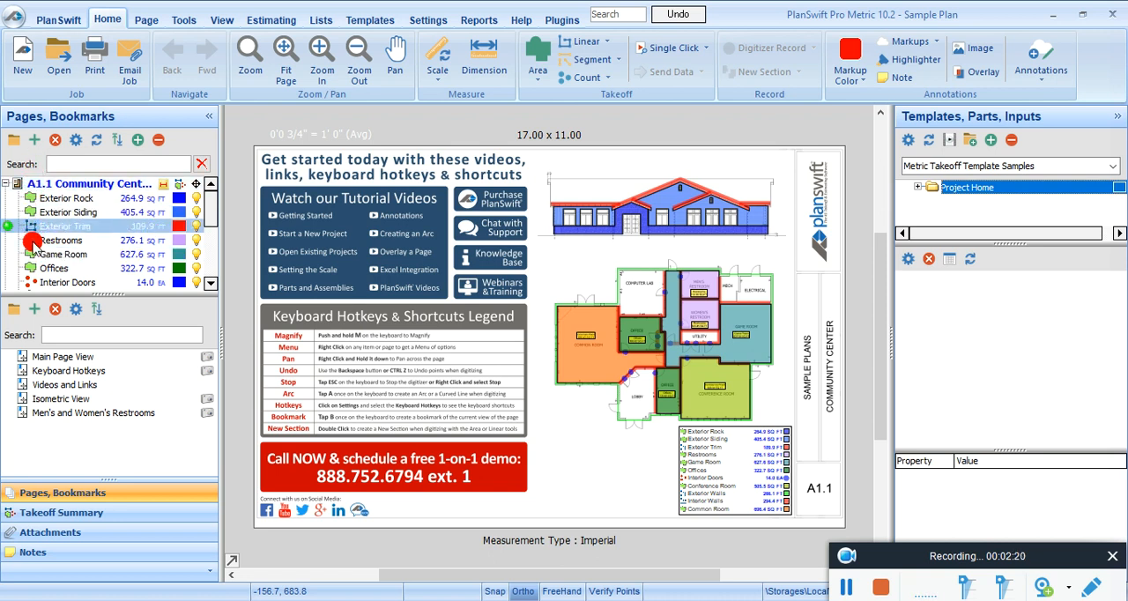
pyautogui.moveTo(208, 201); pyautogui.dragTo(211, 168)
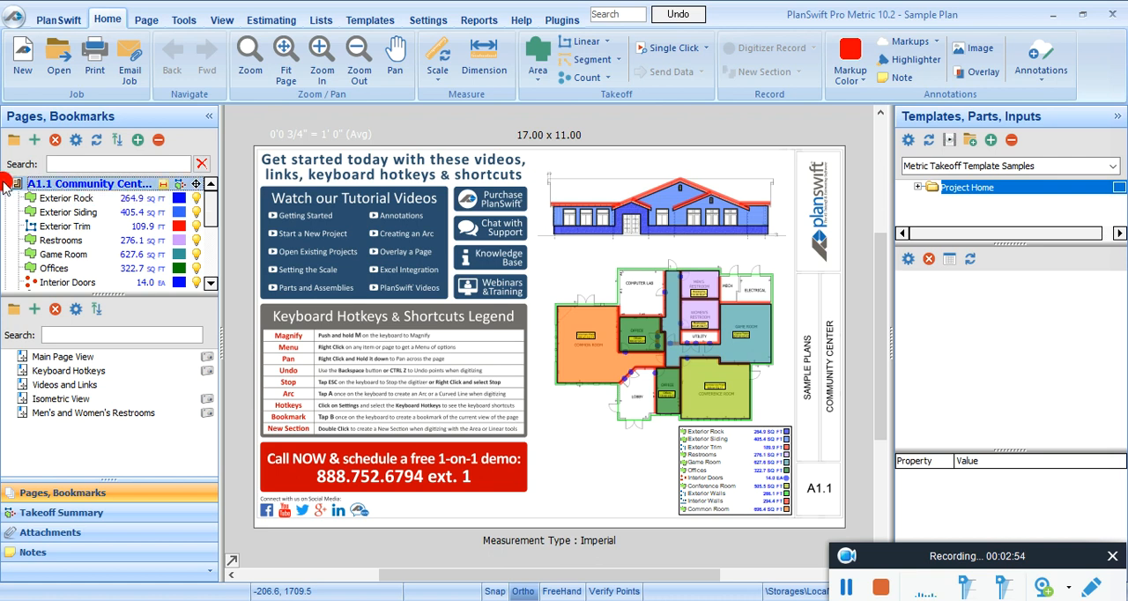
pyautogui.moveTo(92, 215); pyautogui.dragTo(68, 277)
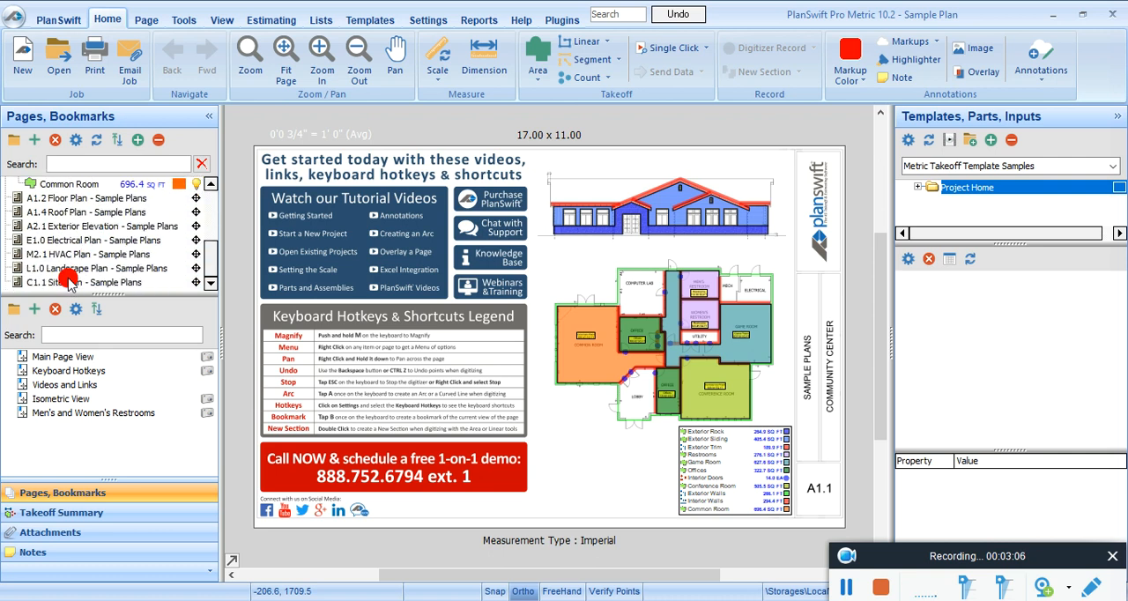
pyautogui.moveTo(69, 276); pyautogui.dragTo(68, 280)
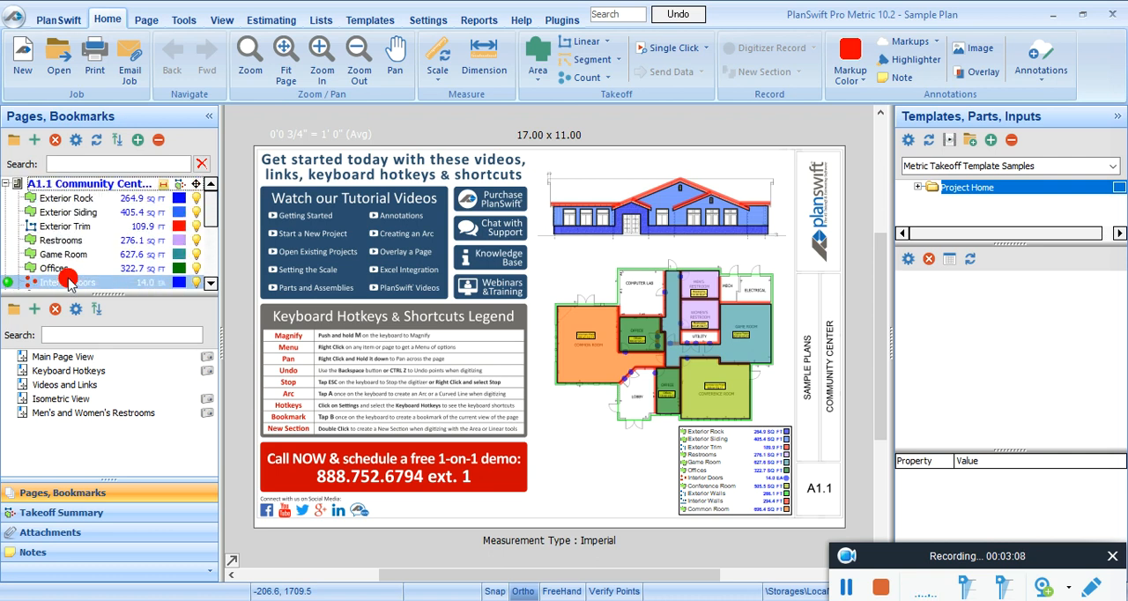
# Step: Review the page-editing and calculation commands, and inspect the Project Home folder in Metric Takeoff Template Samples
pyautogui.click(141, 21)
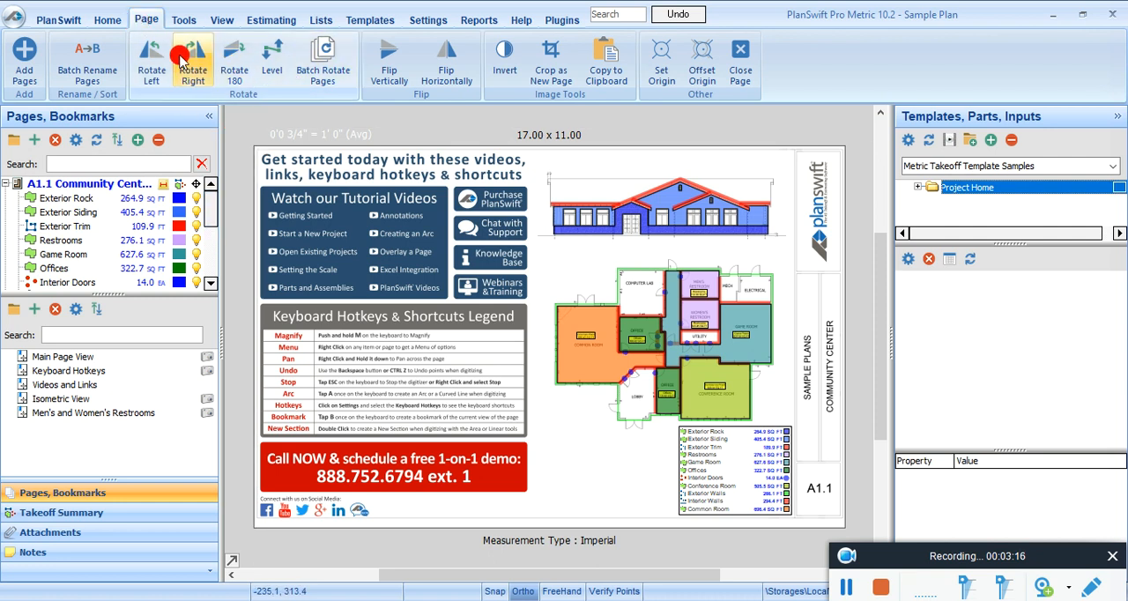
pyautogui.click(182, 19)
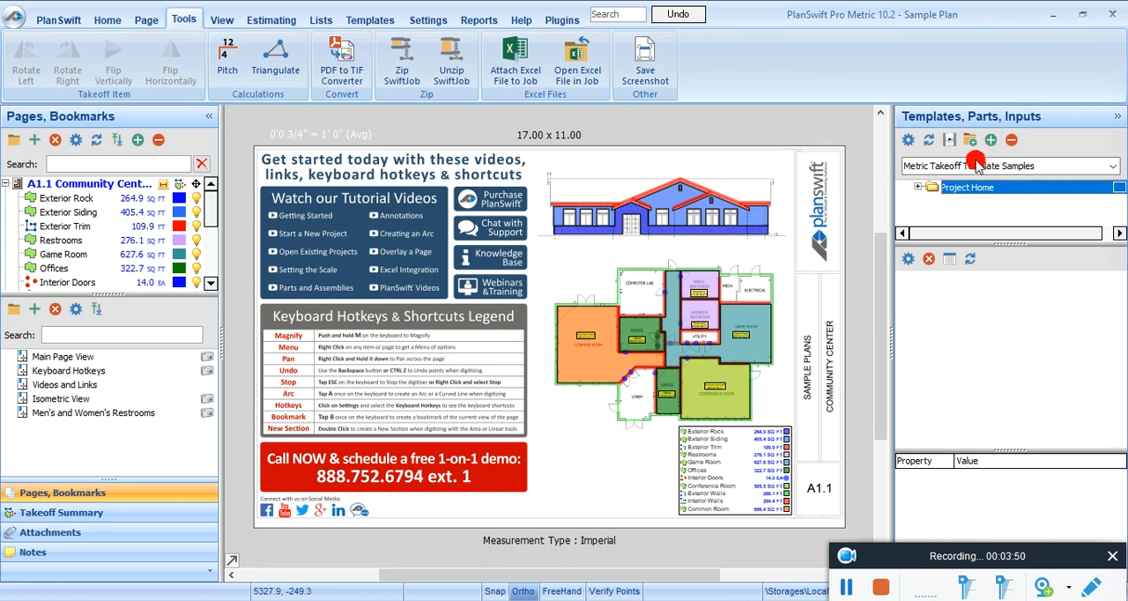
pyautogui.click(919, 187)
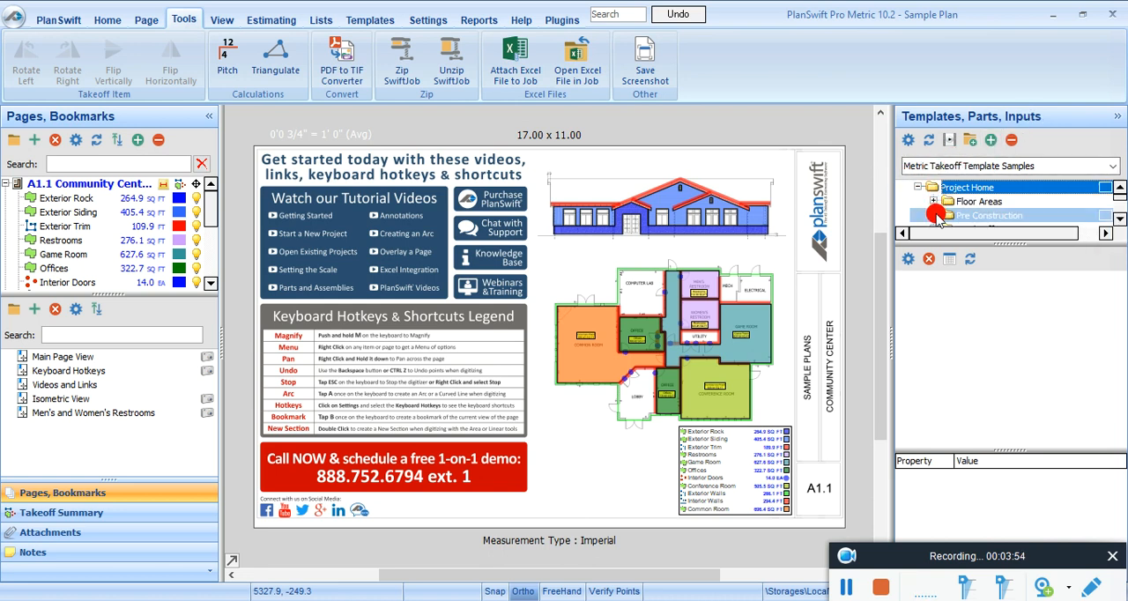
pyautogui.scroll(-5, 936, 216)
pyautogui.scroll(5, 937, 216)
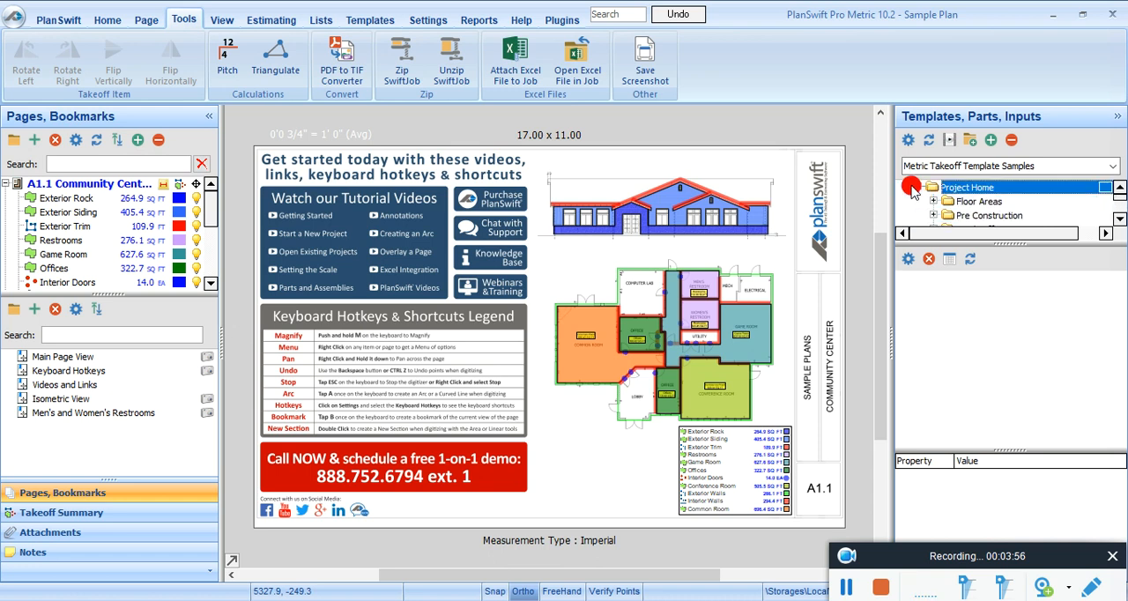
pyautogui.click(918, 187)
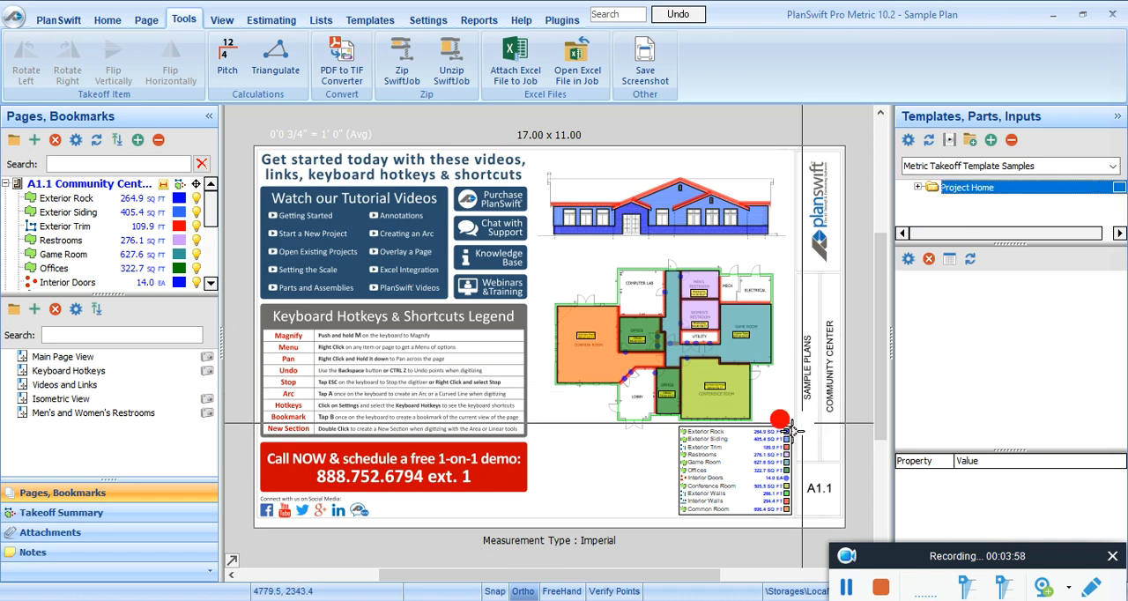
# Step: Review the show and hide commands for labels, digitizer items, overlays, dimensions and notes
pyautogui.click(222, 19)
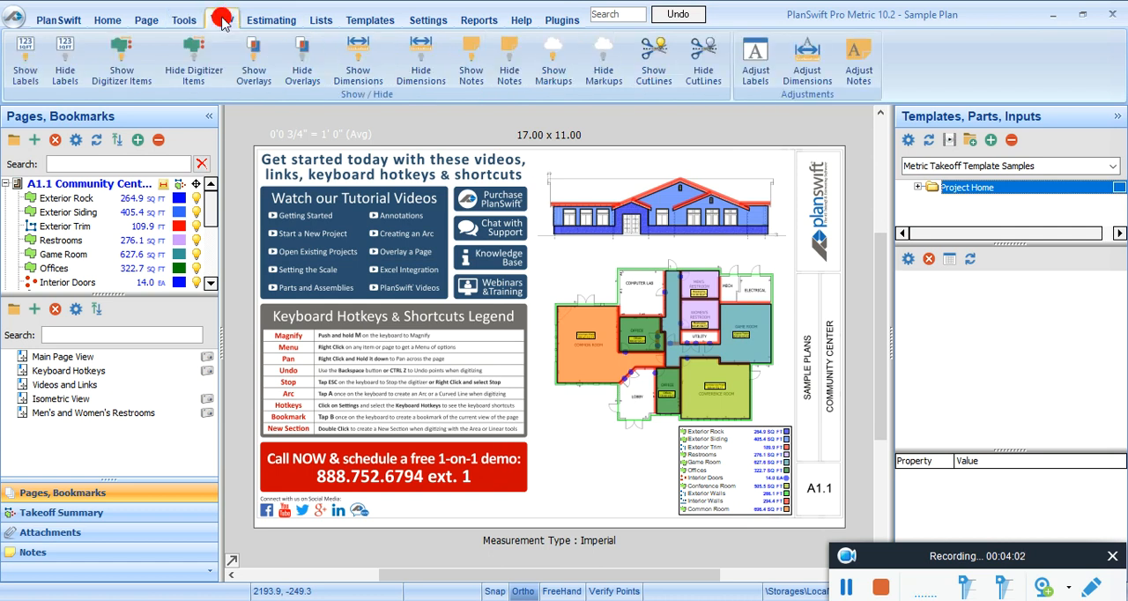
pyautogui.click(65, 69)
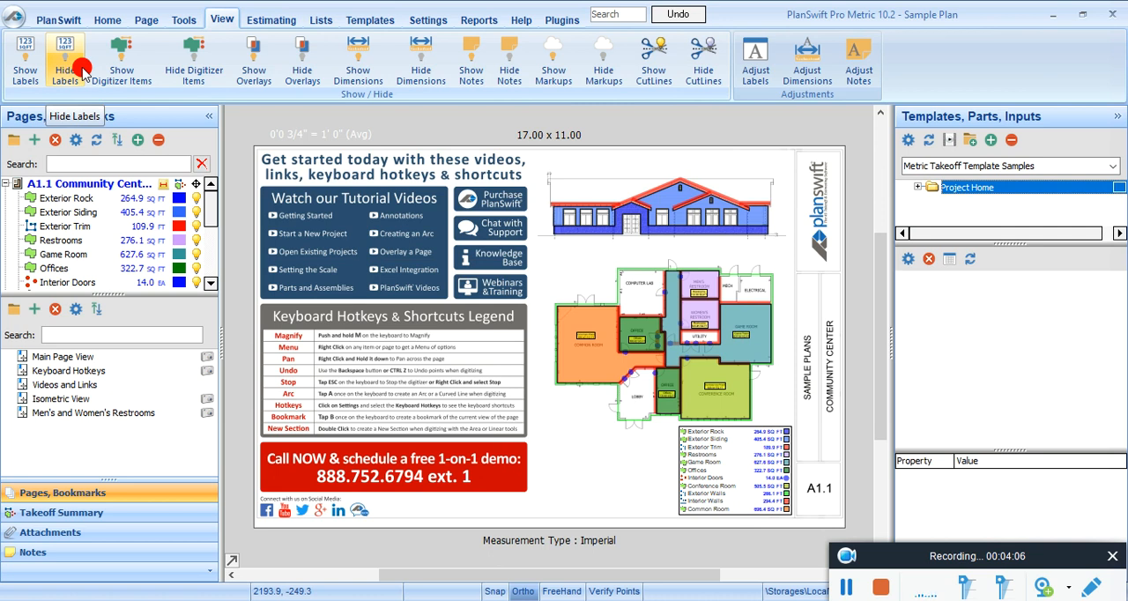
pyautogui.click(118, 62)
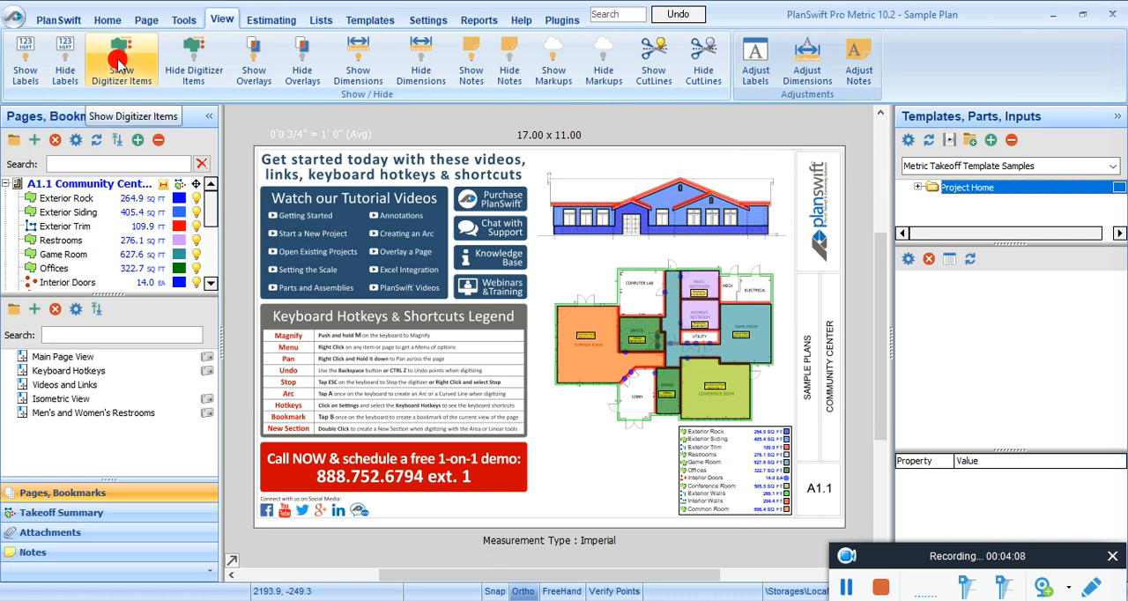
pyautogui.click(192, 56)
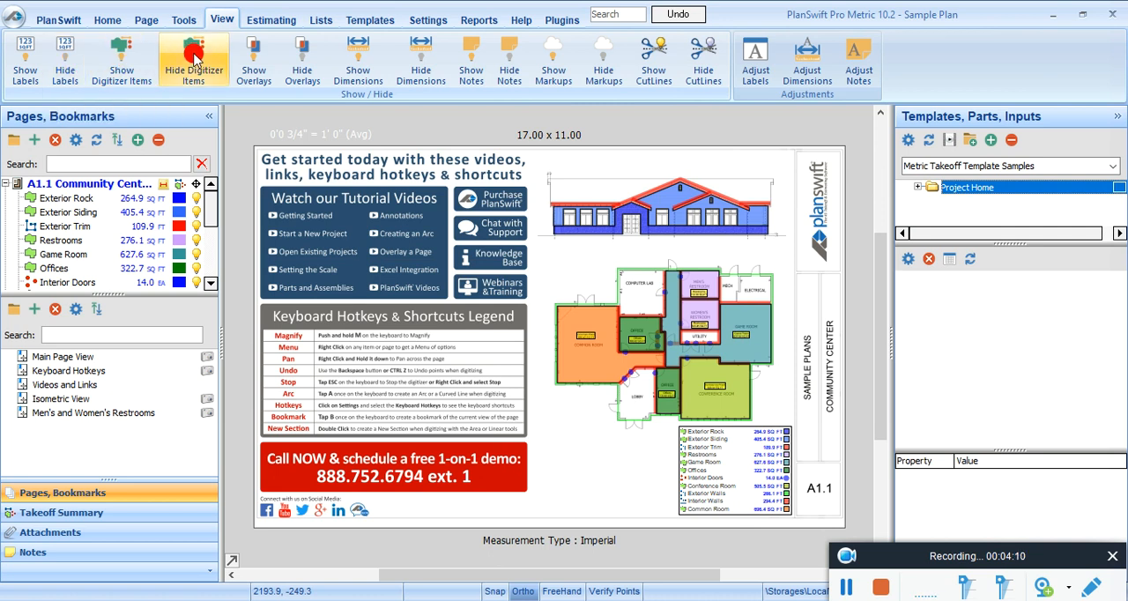
pyautogui.click(259, 69)
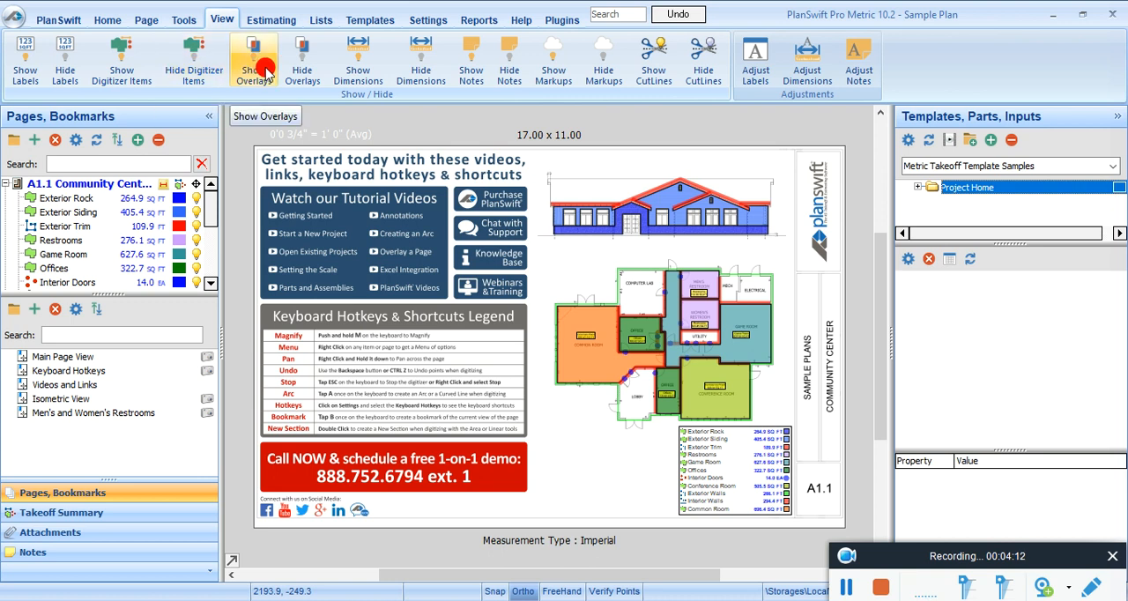
pyautogui.click(302, 70)
pyautogui.click(358, 72)
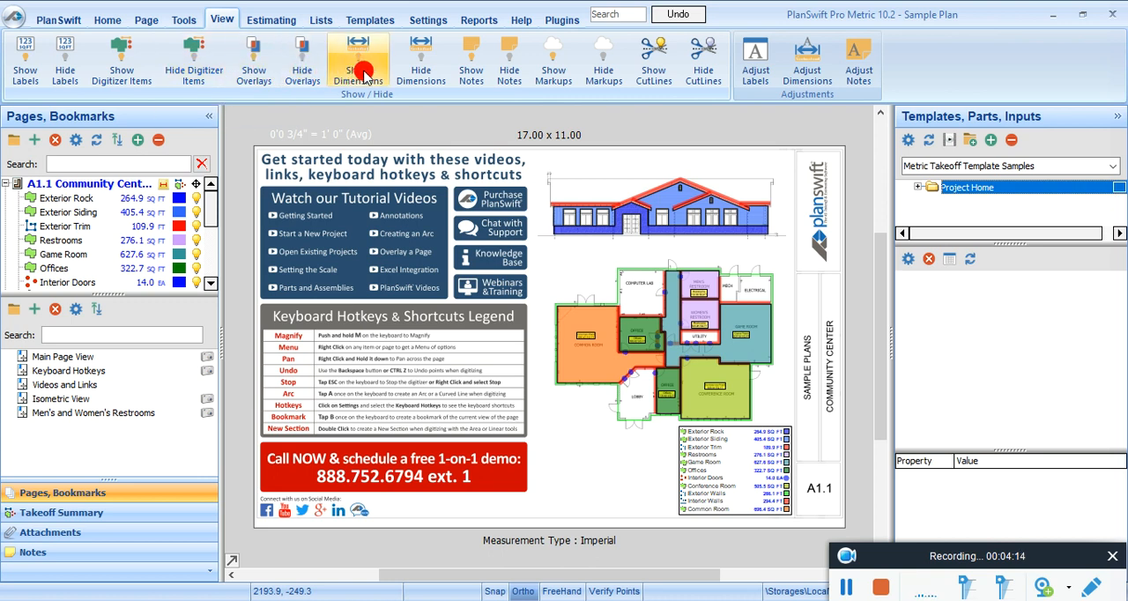
pyautogui.click(411, 72)
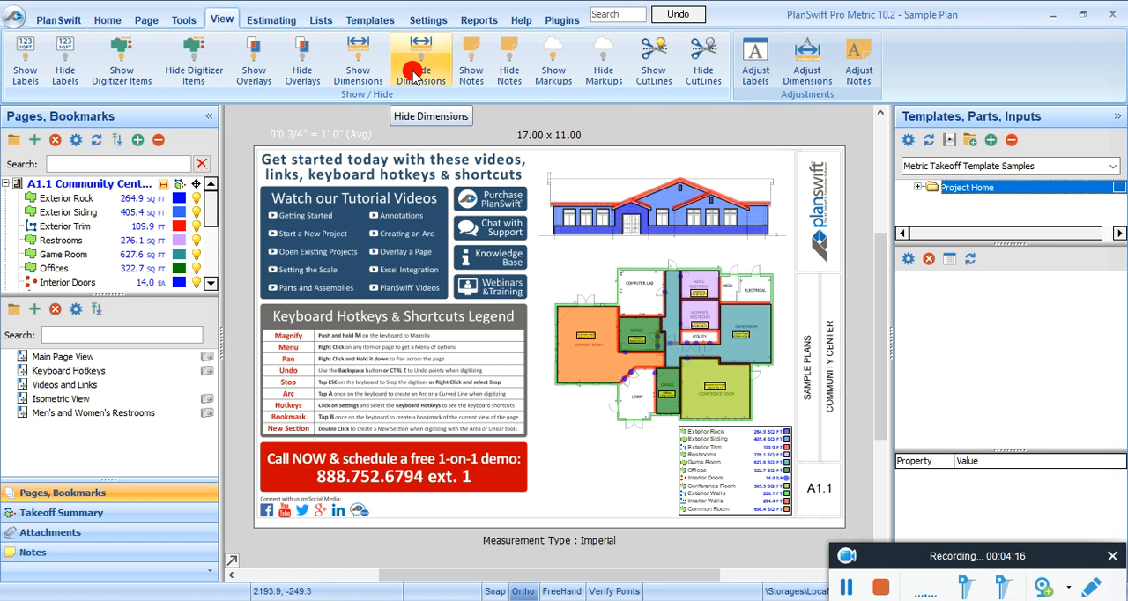
pyautogui.click(472, 72)
pyautogui.click(522, 73)
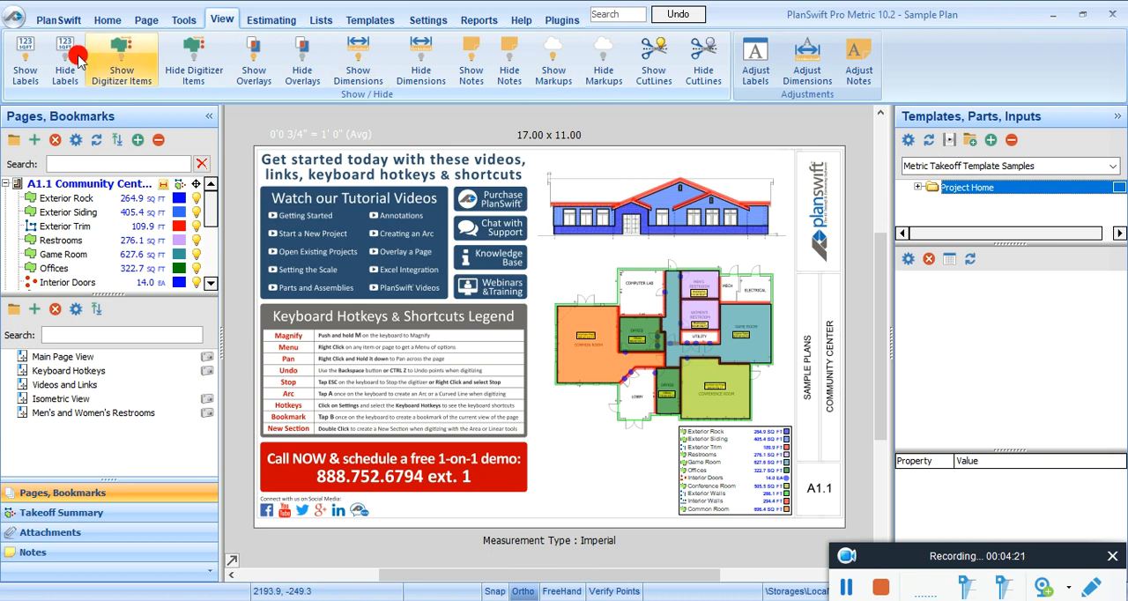
# Step: Open the estimating view and examine the Default layout's columns through Price Total and Color
pyautogui.click(273, 21)
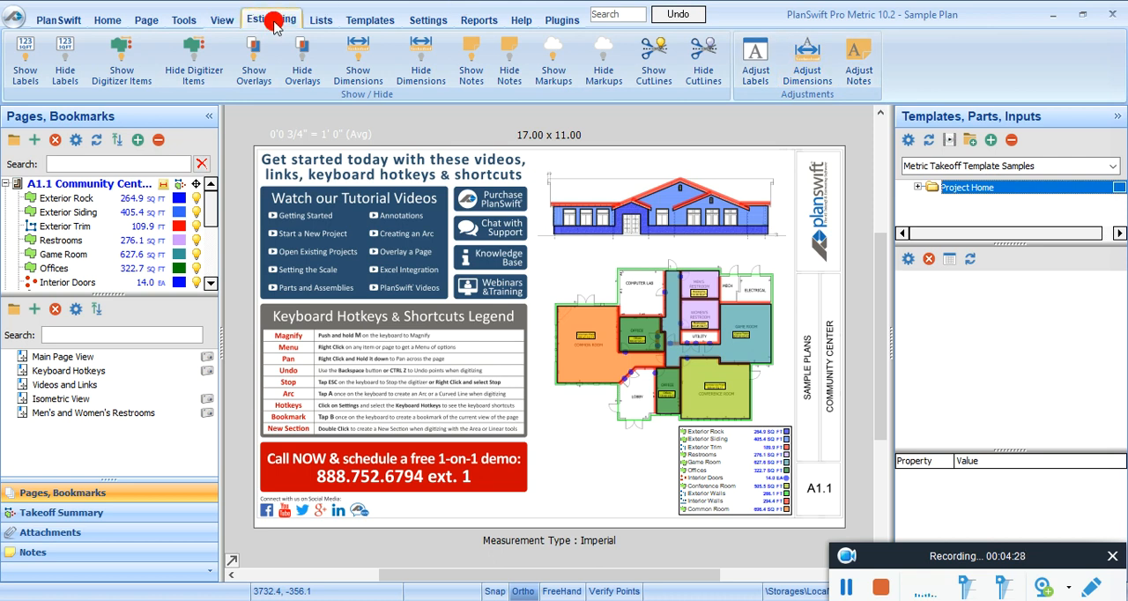
pyautogui.click(273, 21)
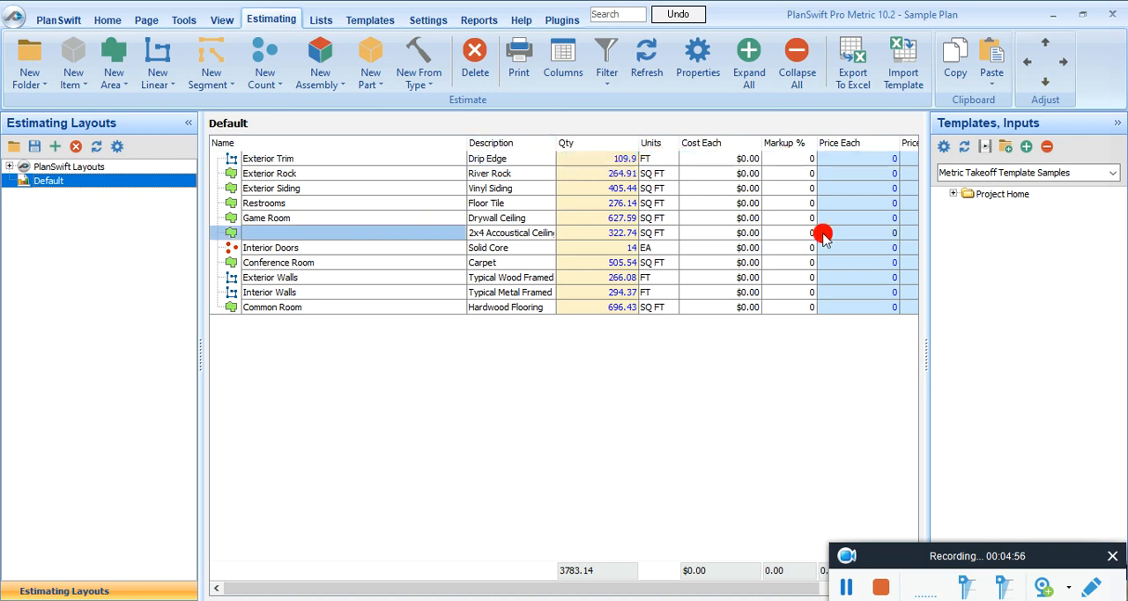
pyautogui.moveTo(650, 591); pyautogui.dragTo(752, 589)
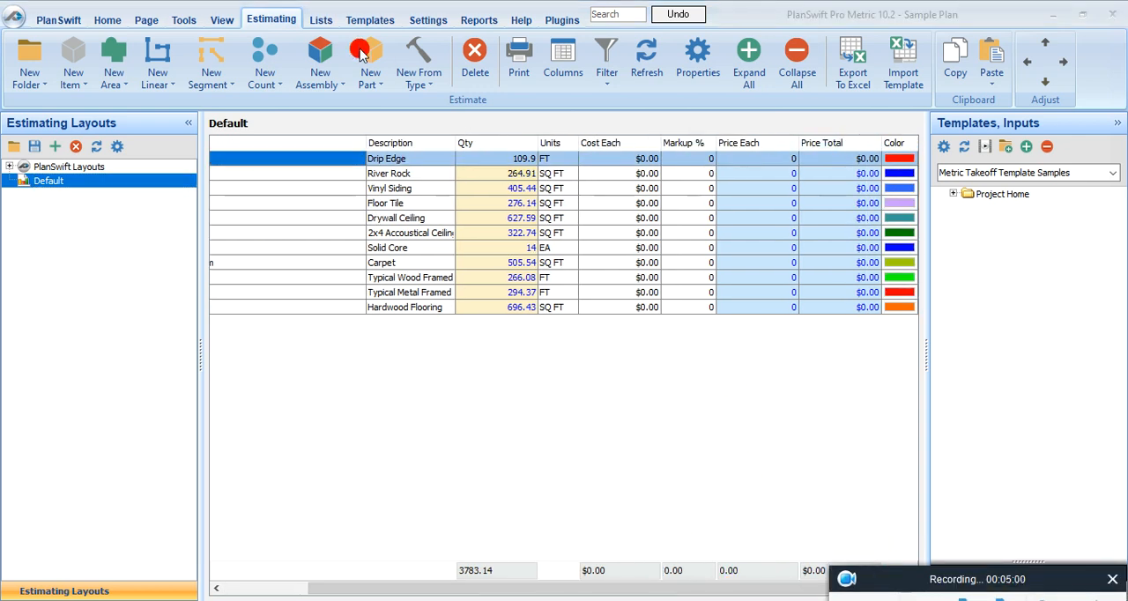
# Step: Open the lists view and examine the PlanSwift list and its data grid
pyautogui.click(320, 19)
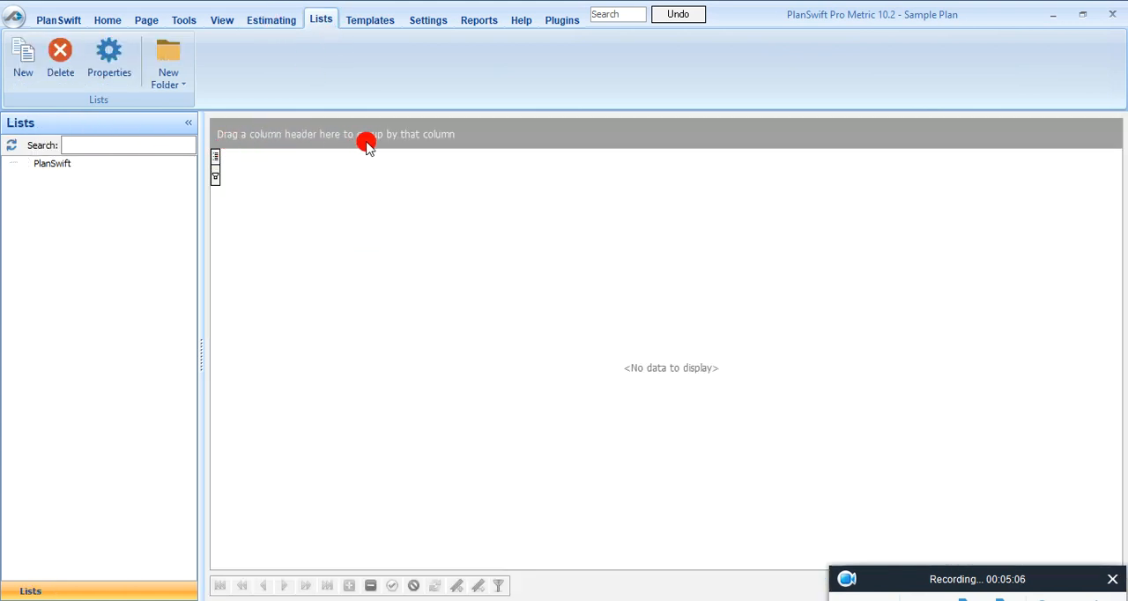
pyautogui.click(216, 159)
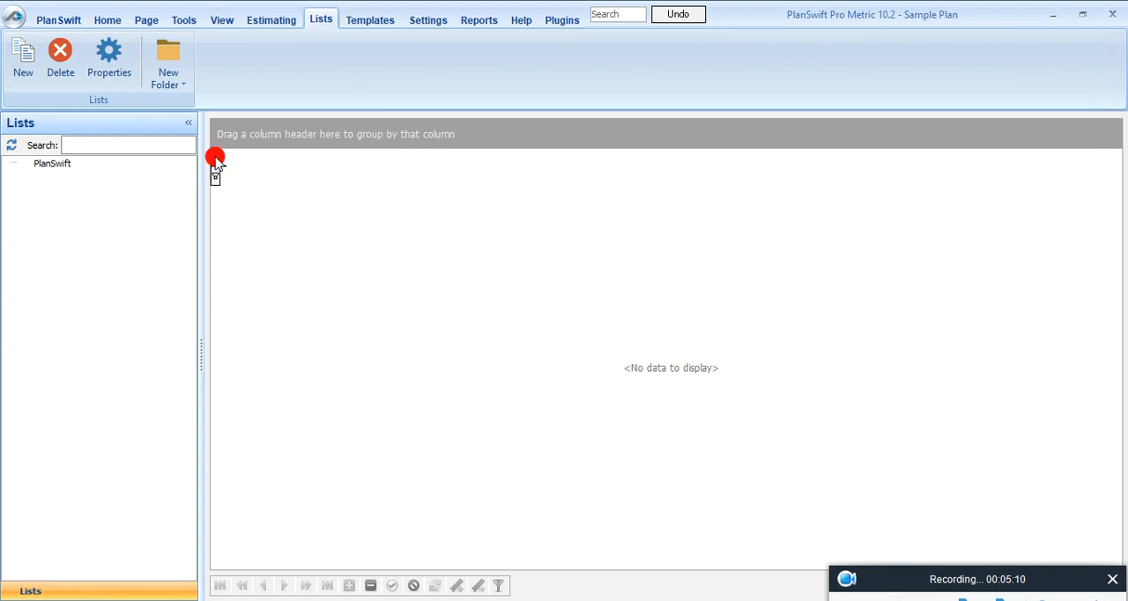
pyautogui.click(215, 173)
pyautogui.click(215, 159)
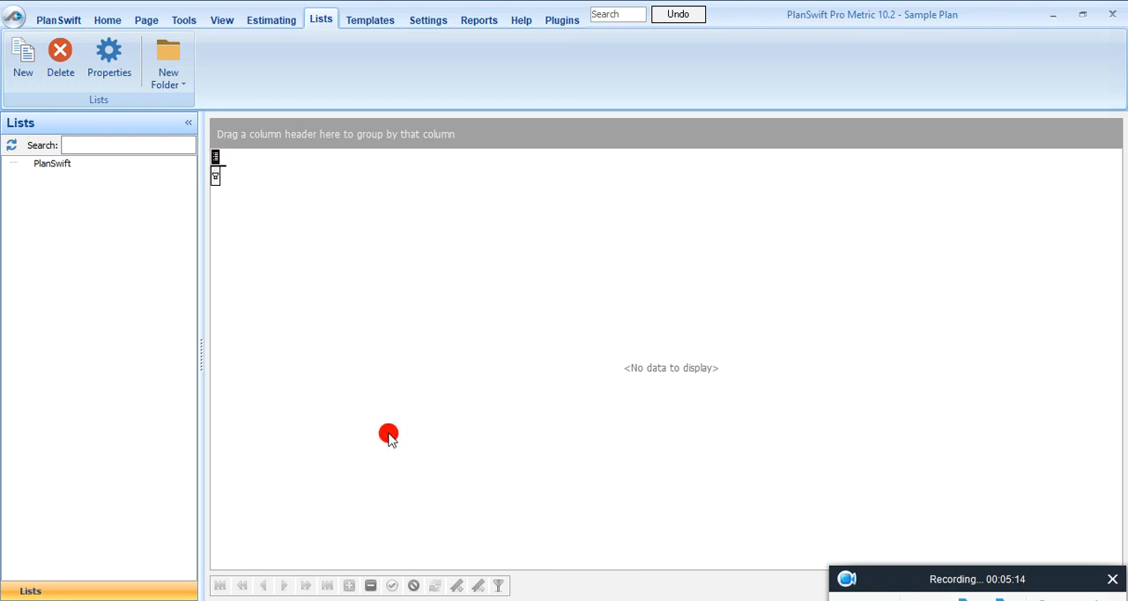
pyautogui.click(44, 162)
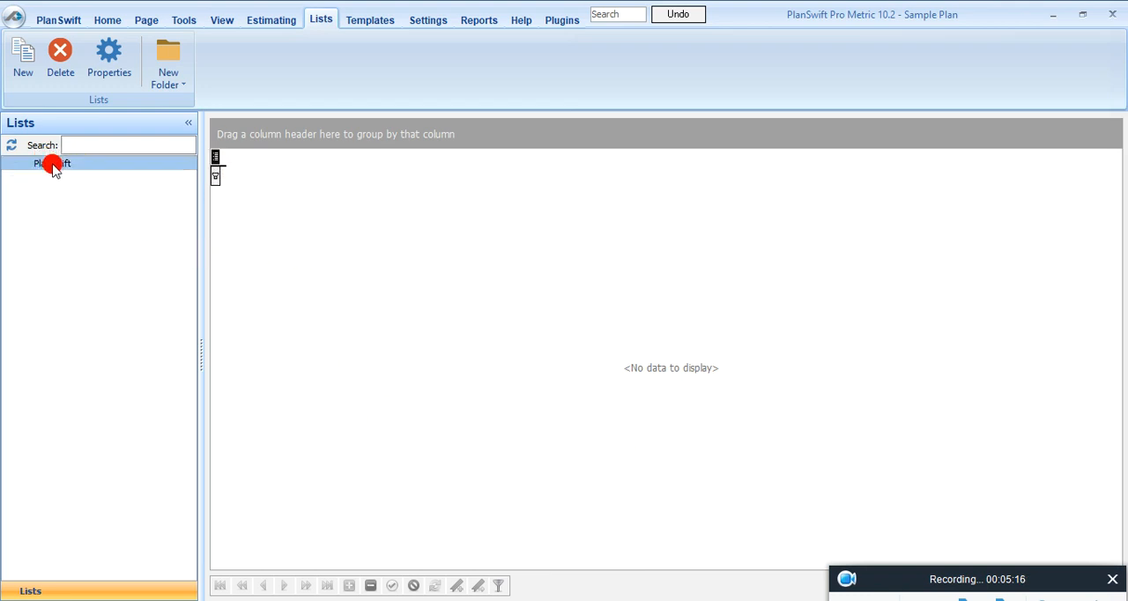
# Step: Inspect the Floor Areas folder under Project Home in the Metric Takeoff Template Samples
pyautogui.click(371, 16)
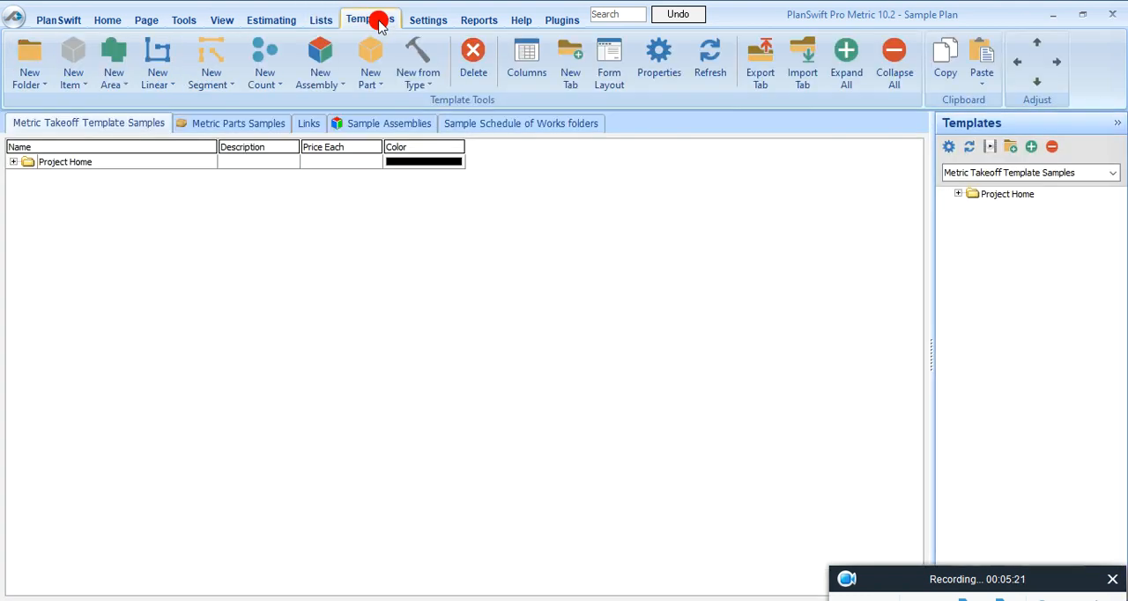
pyautogui.click(15, 165)
pyautogui.click(14, 163)
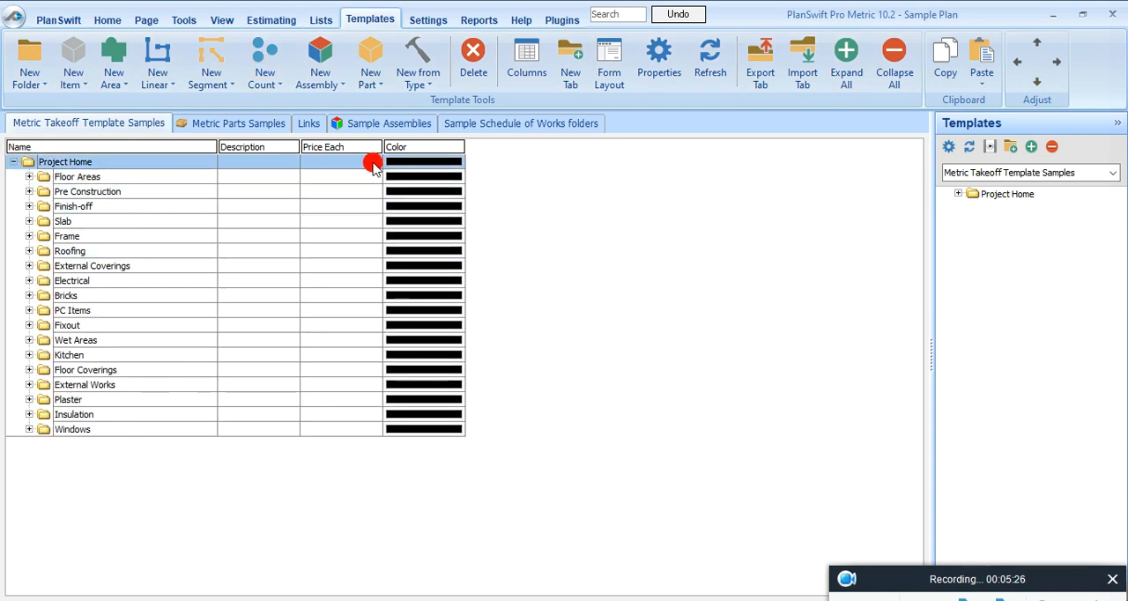
pyautogui.click(29, 177)
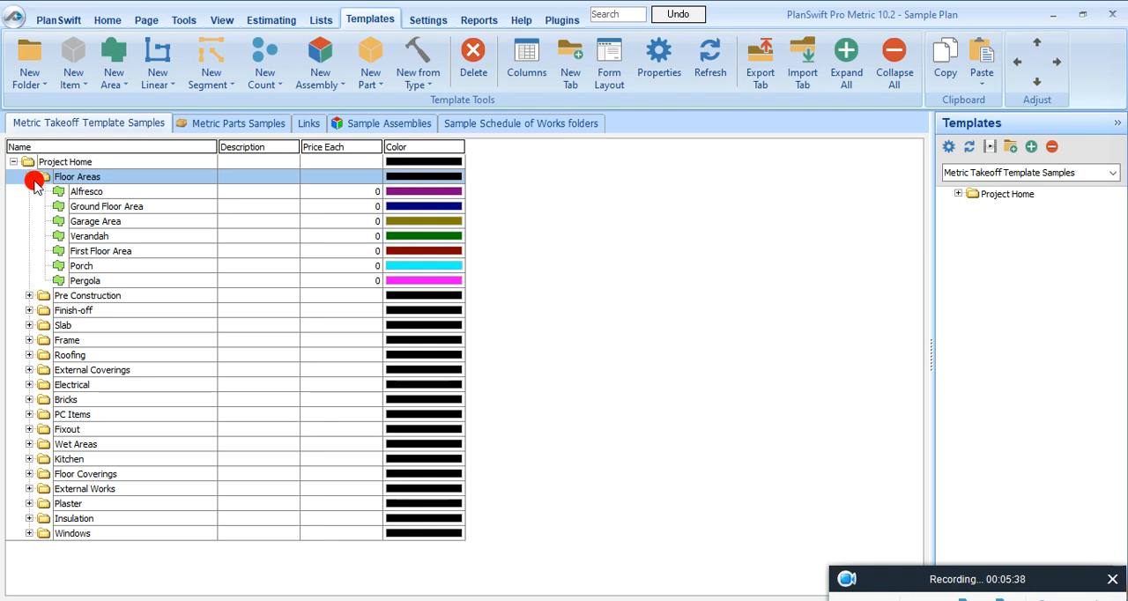
# Step: Review the program's data storage, general and company information settings
pyautogui.click(429, 19)
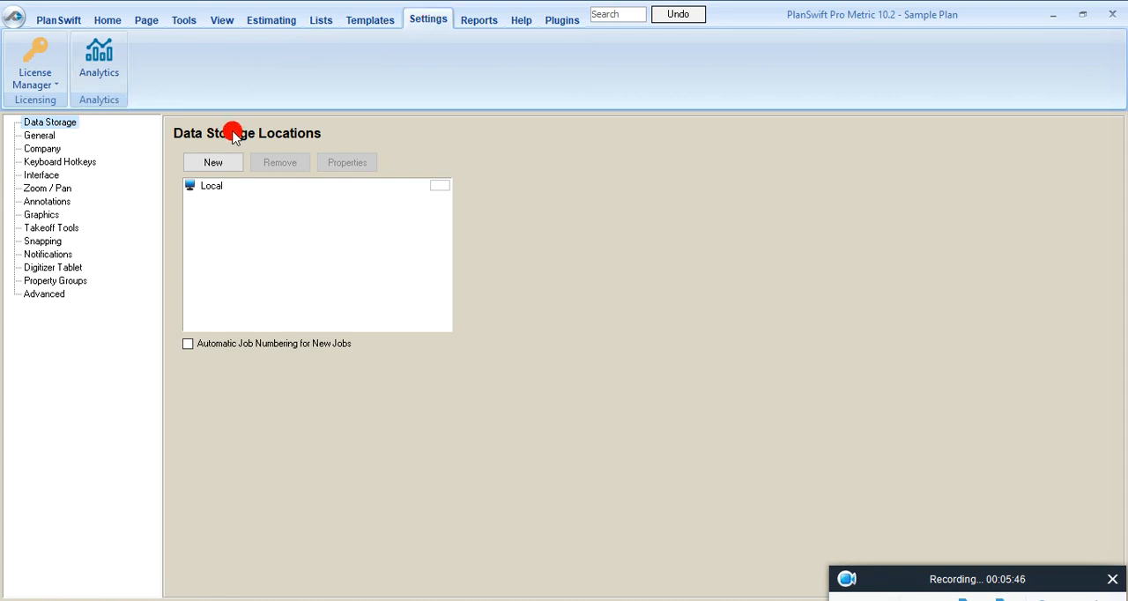
pyautogui.click(436, 190)
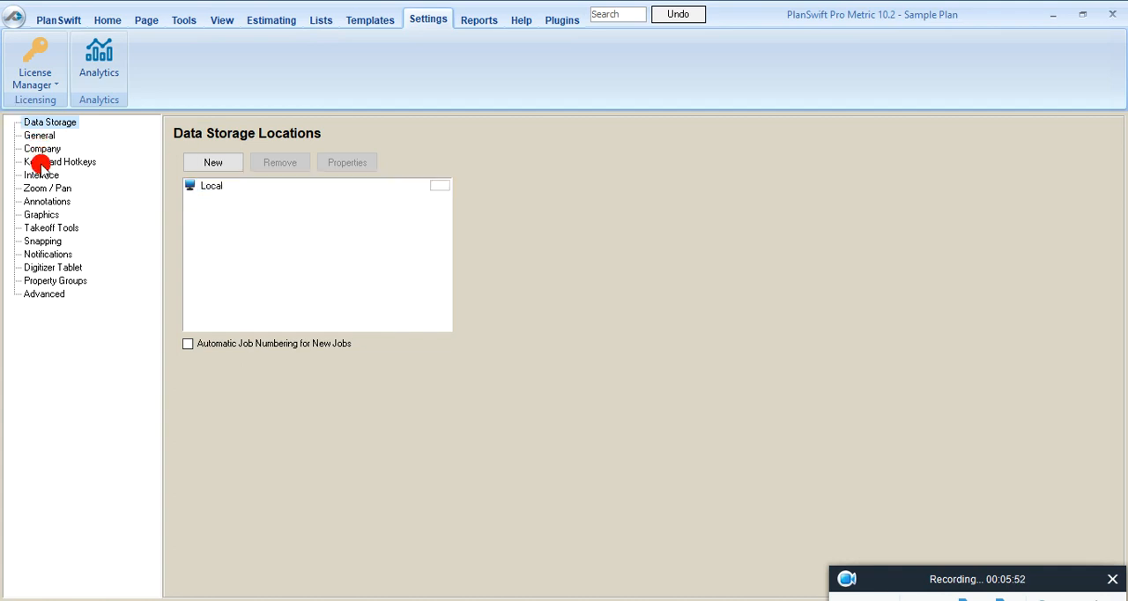
pyautogui.click(44, 188)
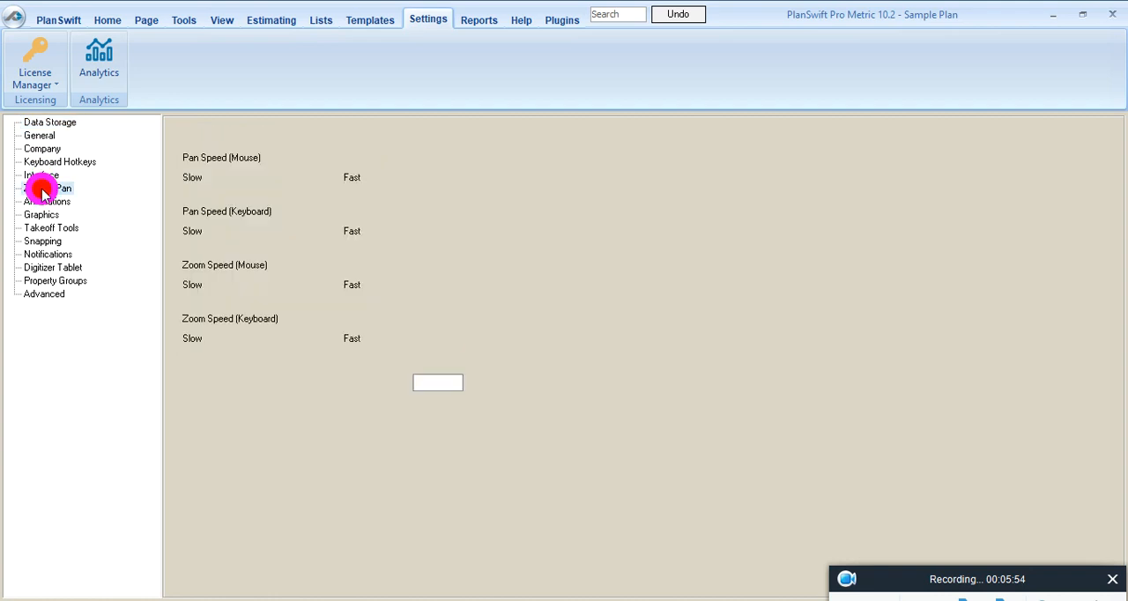
pyautogui.click(38, 136)
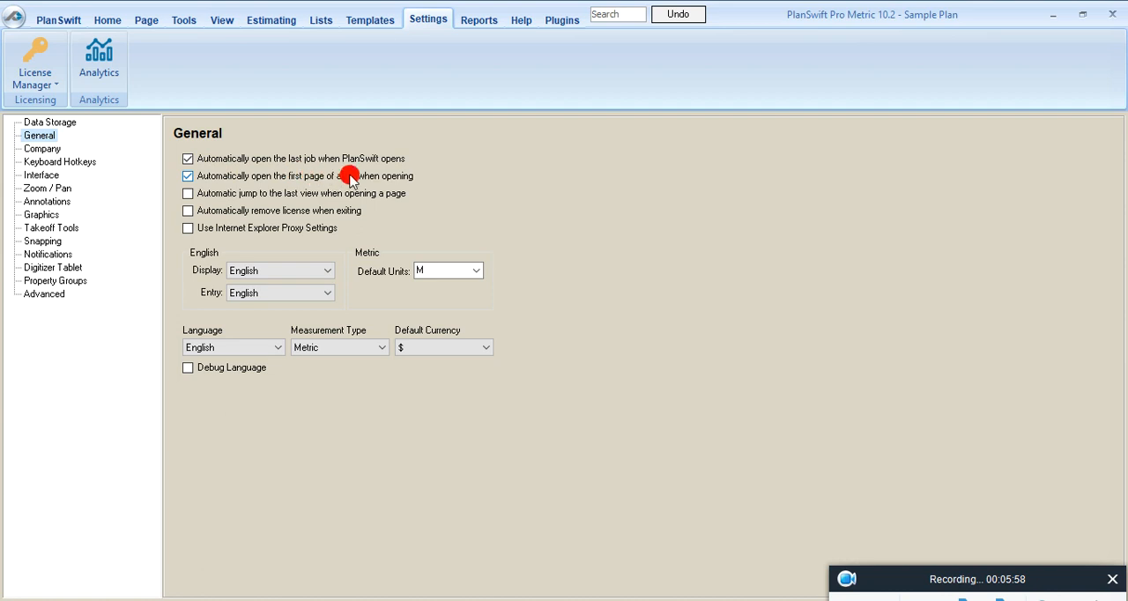
pyautogui.click(59, 149)
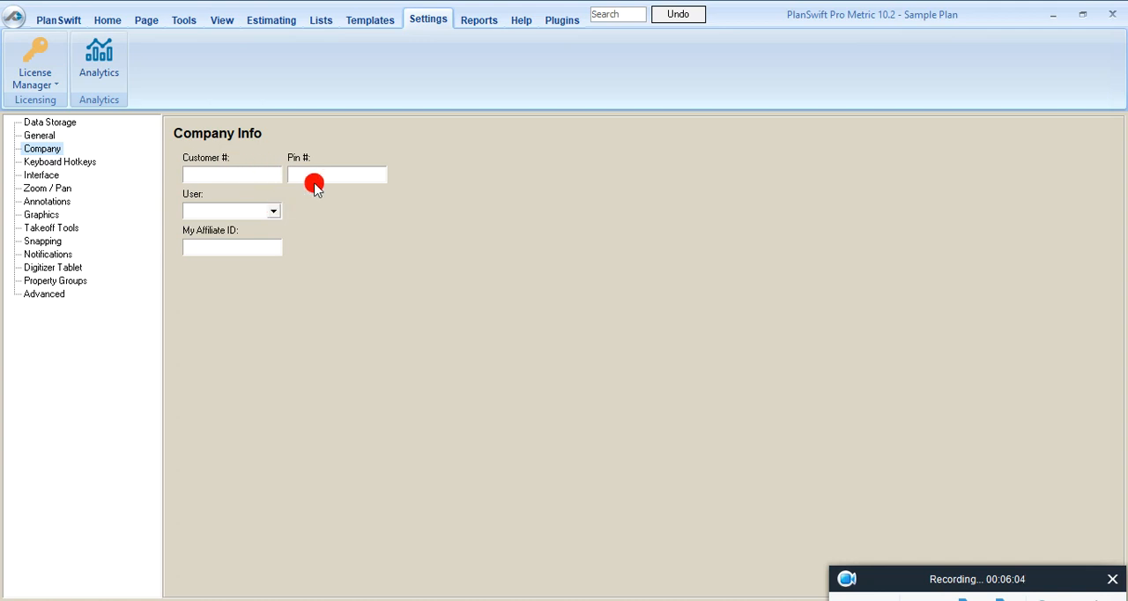
pyautogui.click(267, 212)
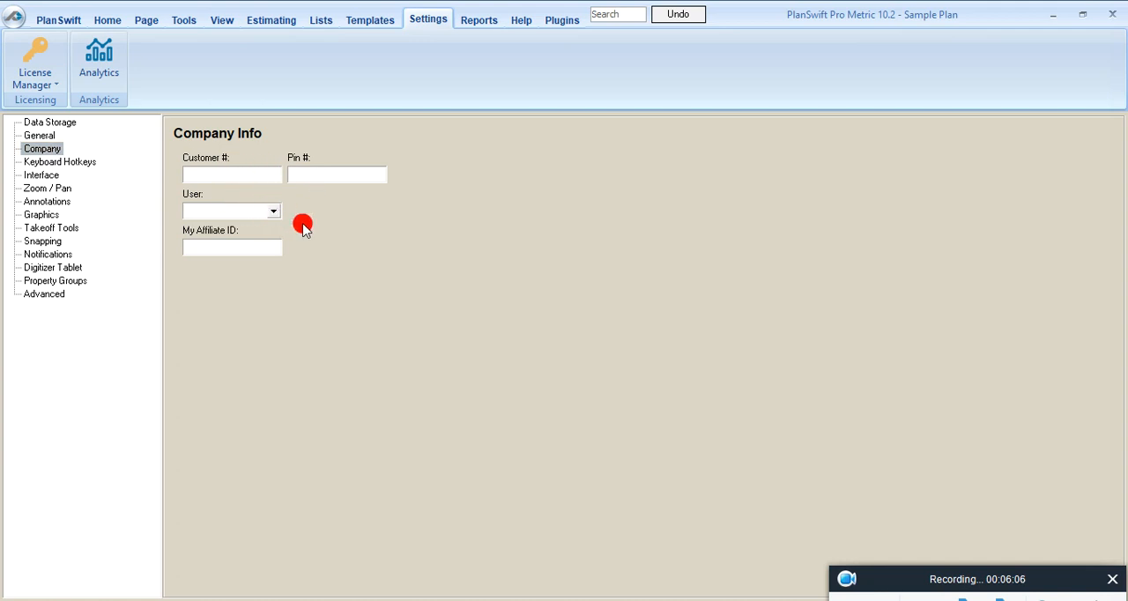
# Step: Review the keyboard hotkey assignments and the interface settings, including the color scheme choices
pyautogui.click(48, 162)
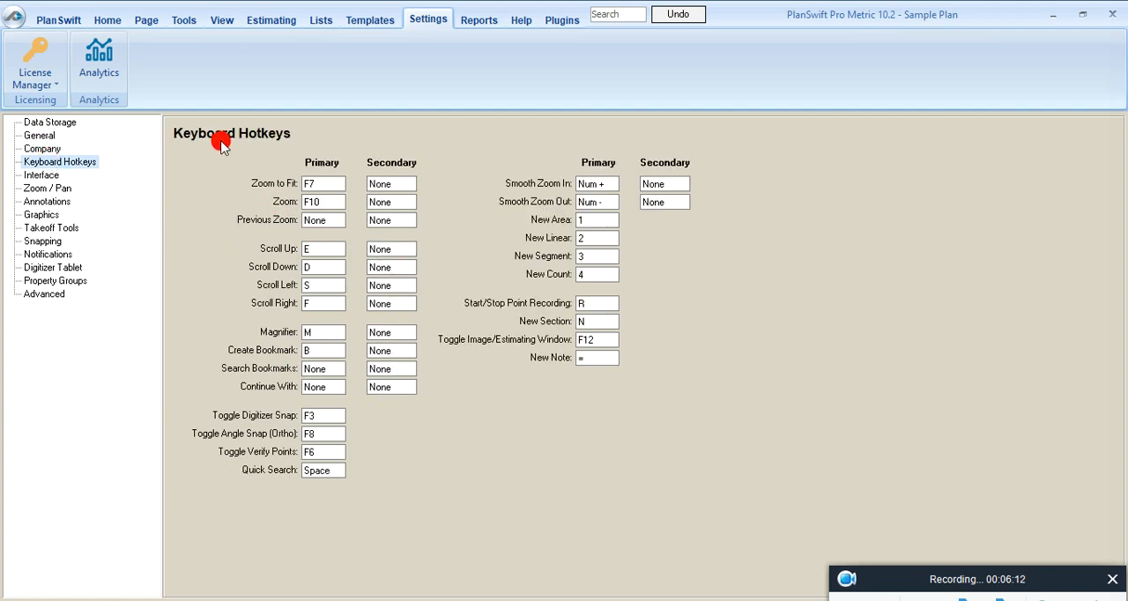
pyautogui.click(42, 175)
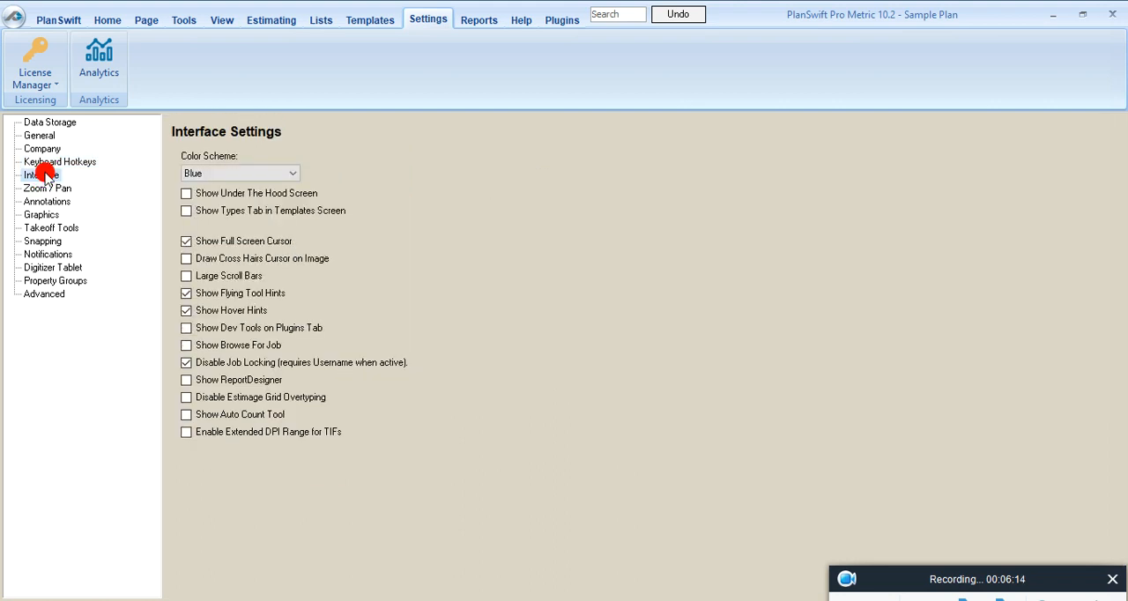
pyautogui.click(295, 172)
pyautogui.click(338, 181)
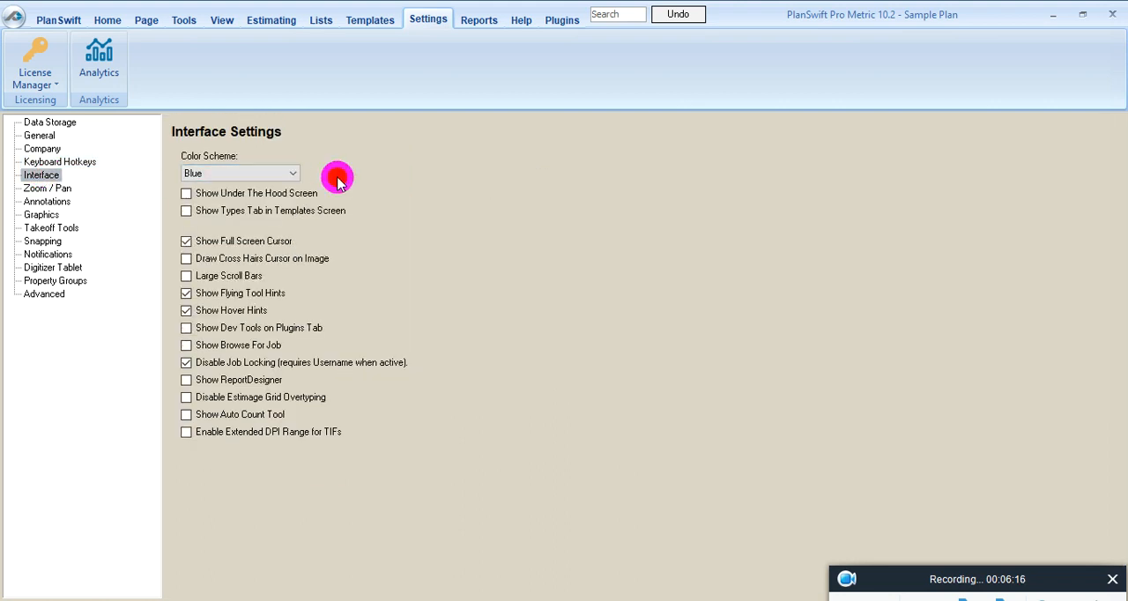
# Step: Review the settings for zoom and pan, annotations, graphics, takeoff tools and snapping
pyautogui.click(40, 189)
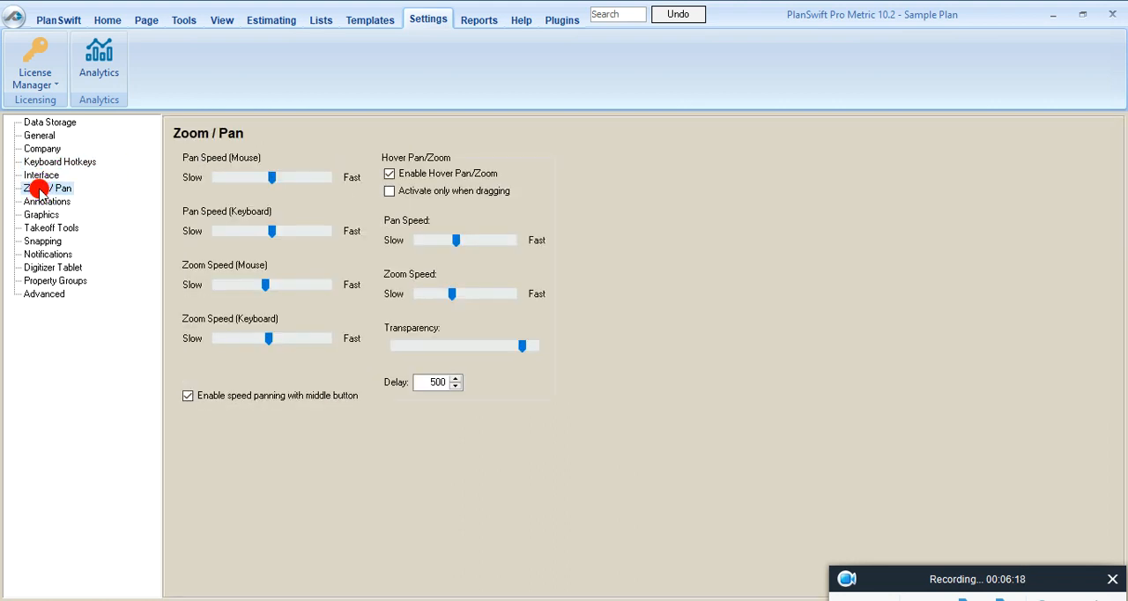
pyautogui.click(40, 201)
pyautogui.click(40, 215)
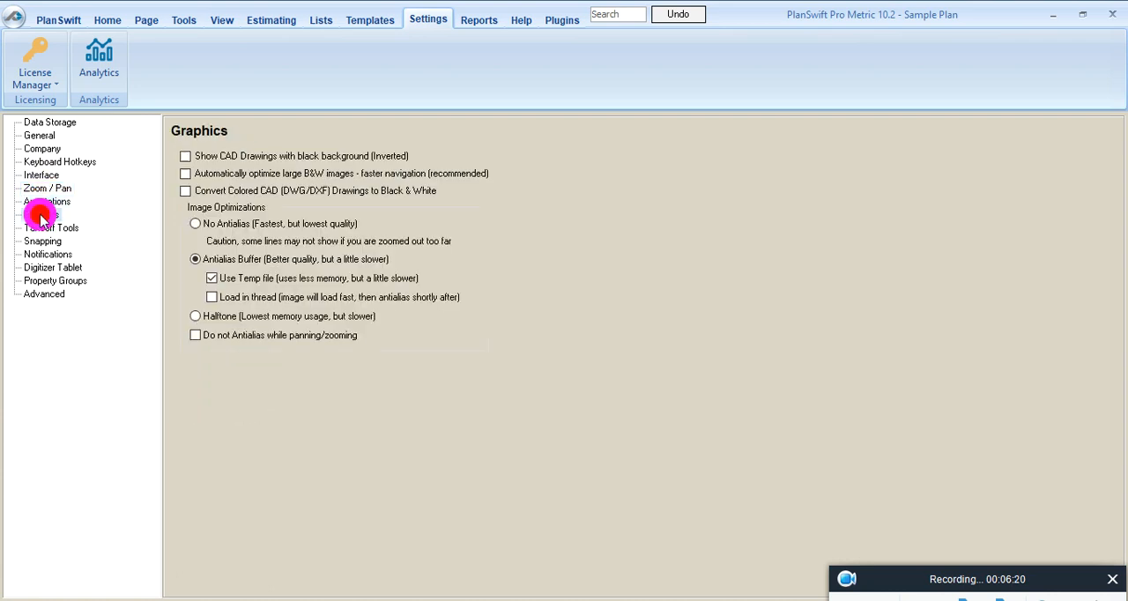
pyautogui.click(39, 228)
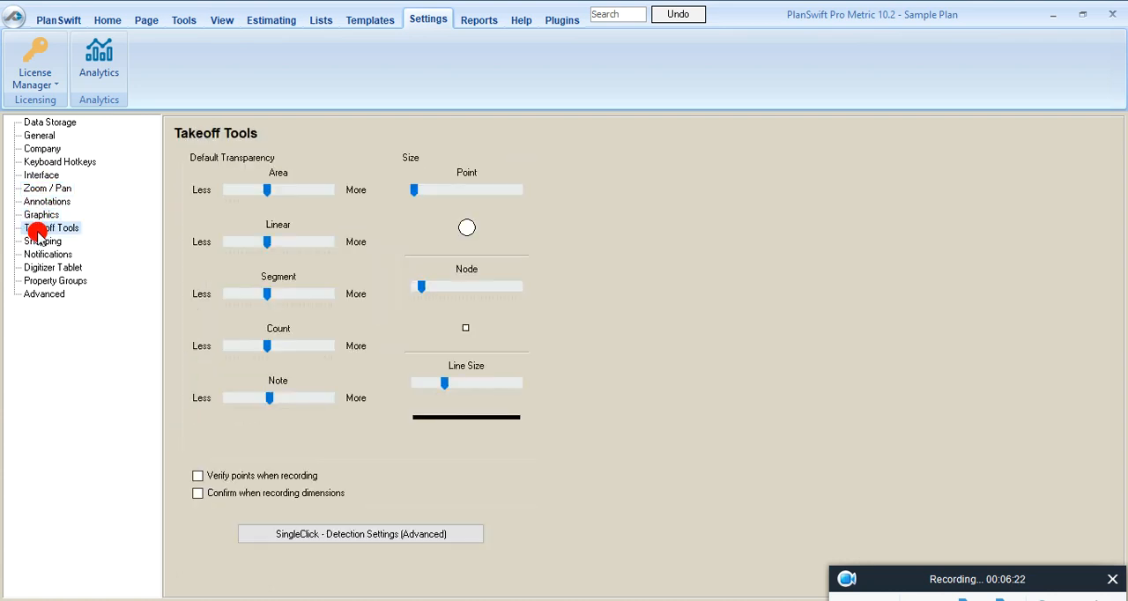
pyautogui.click(38, 242)
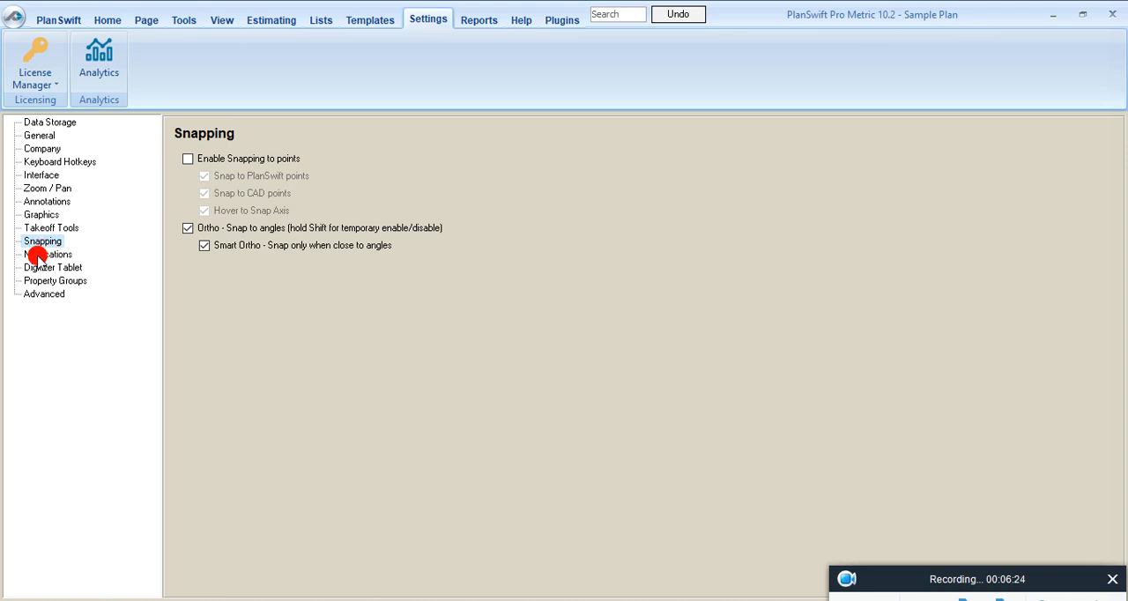
# Step: Review the notification, digitizer tablet, property group and advanced settings
pyautogui.click(38, 255)
pyautogui.click(35, 269)
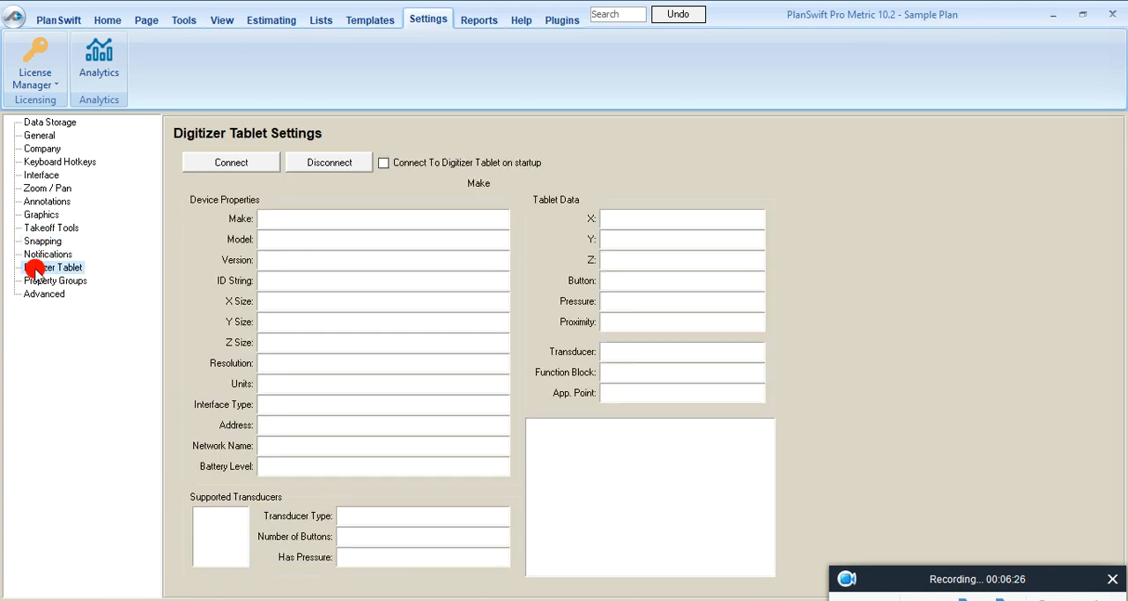
pyautogui.click(35, 280)
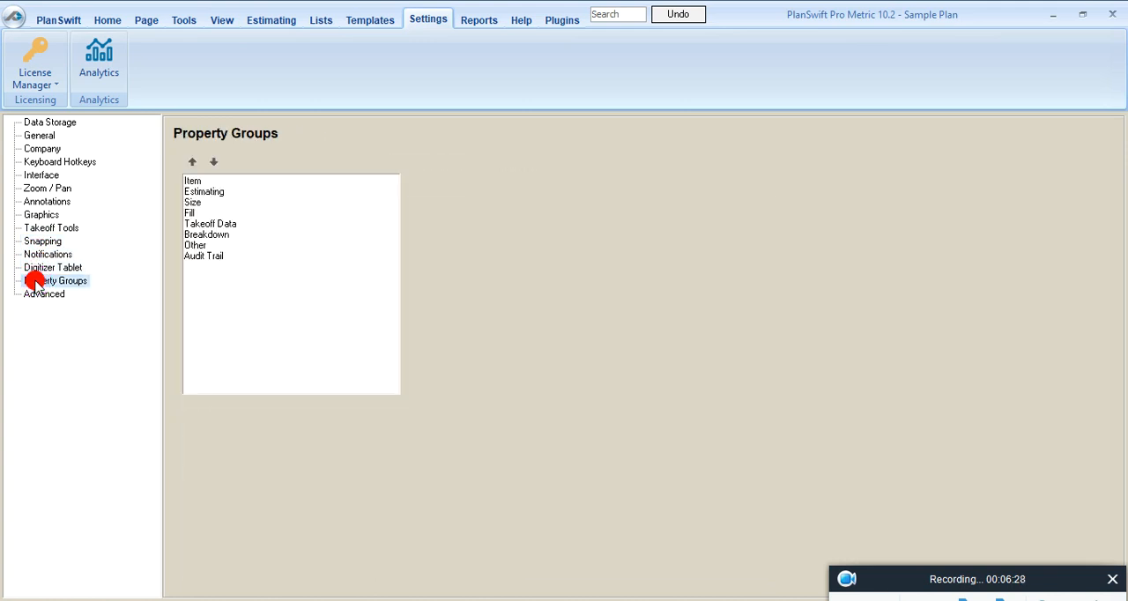
pyautogui.click(36, 296)
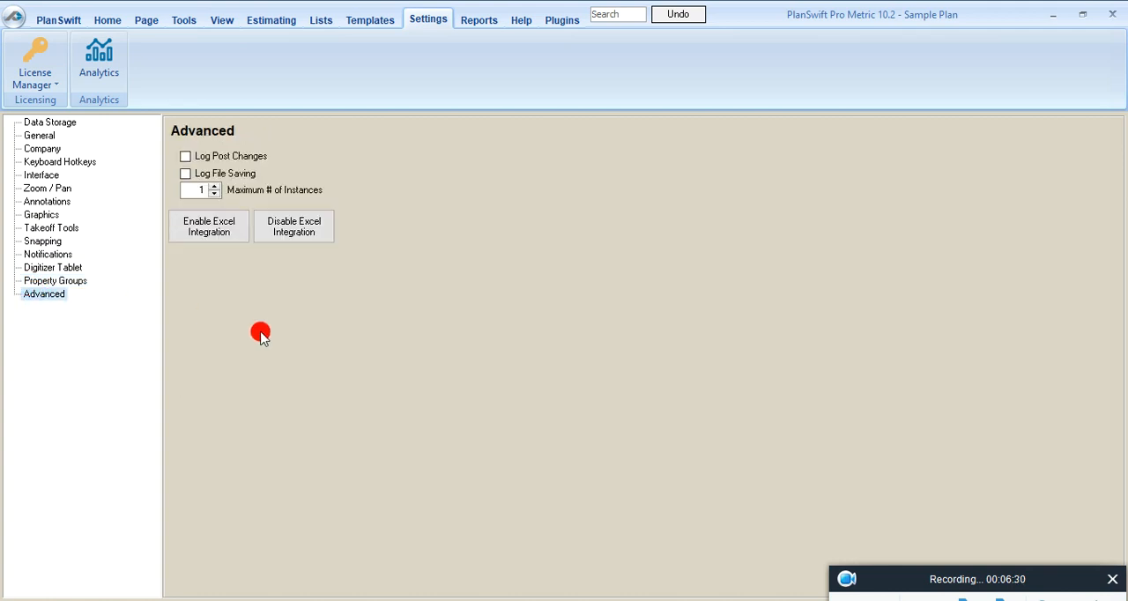
# Step: View the All Items (by Type, by Folder) report, and look through the support options on the help page
pyautogui.click(470, 21)
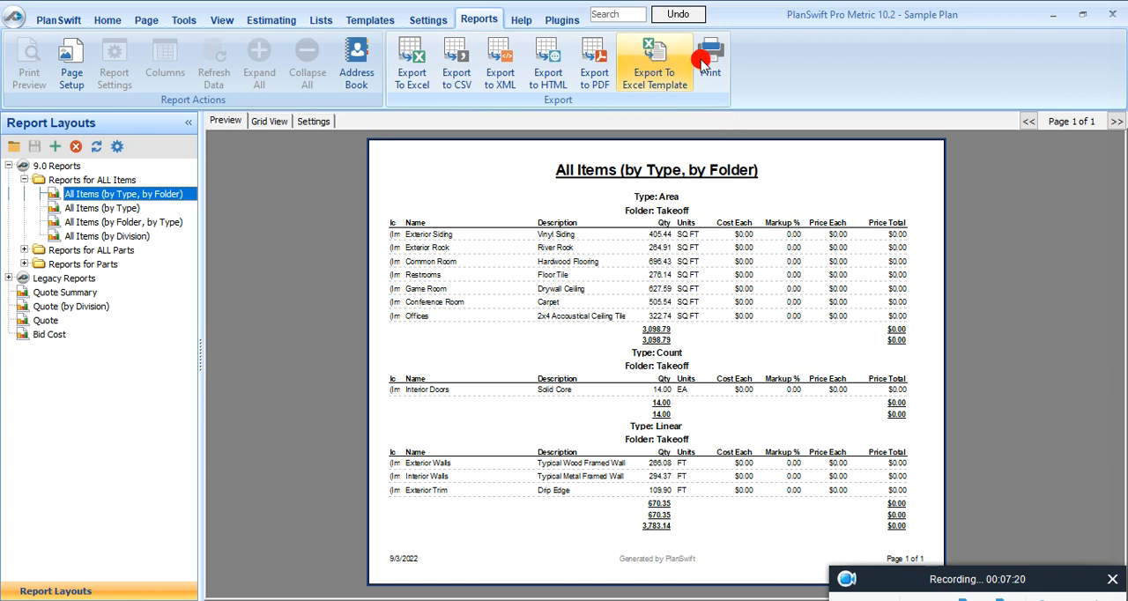
pyautogui.click(520, 20)
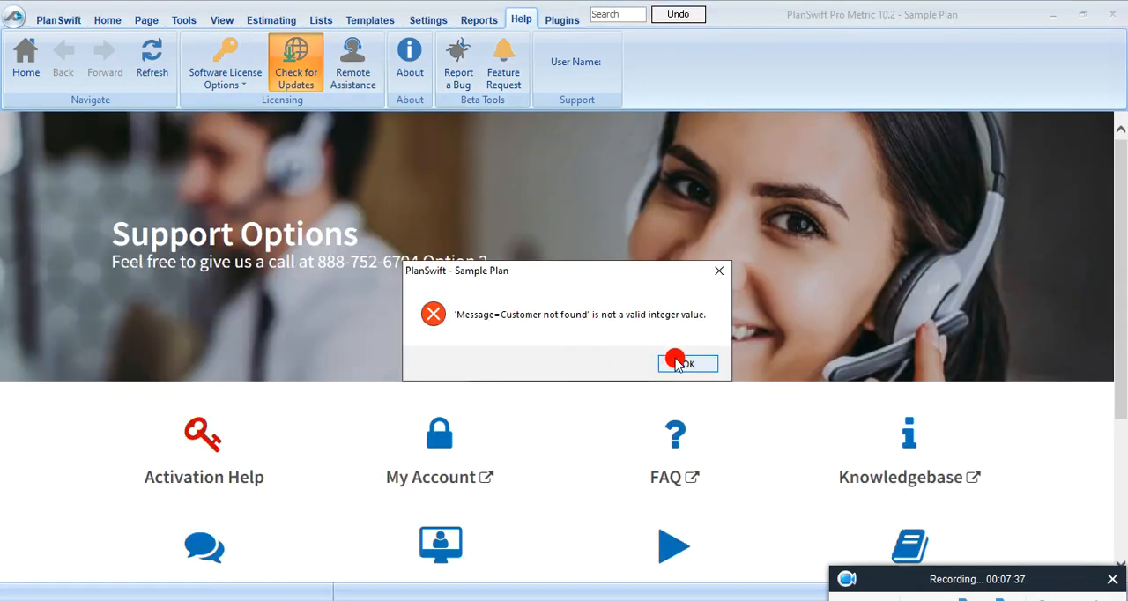
pyautogui.click(687, 363)
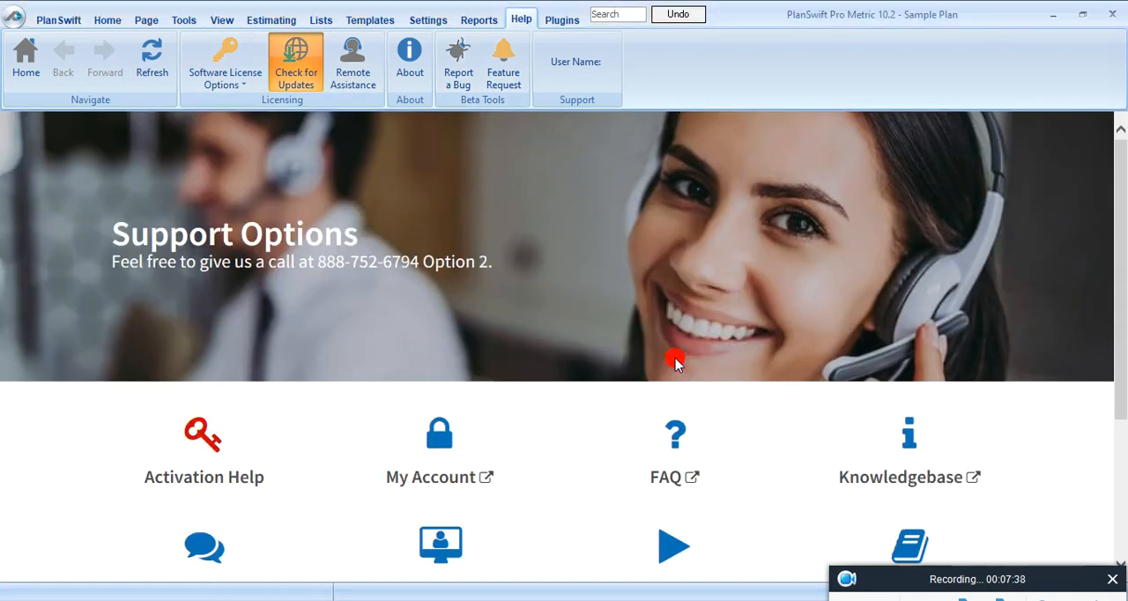
pyautogui.scroll(-3, 327, 428)
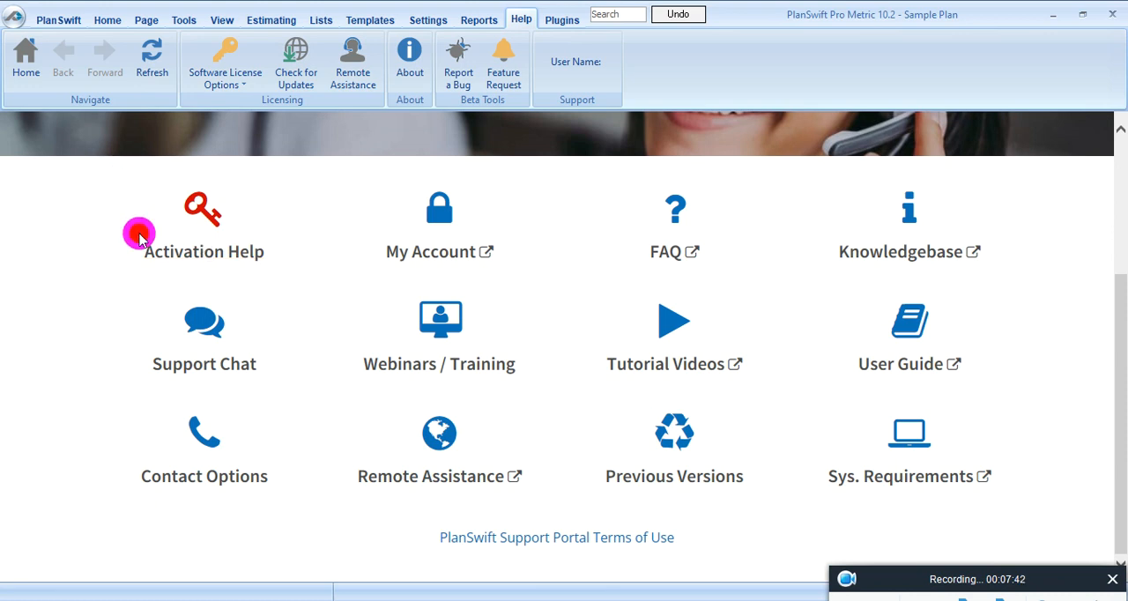
pyautogui.doubleClick(249, 363)
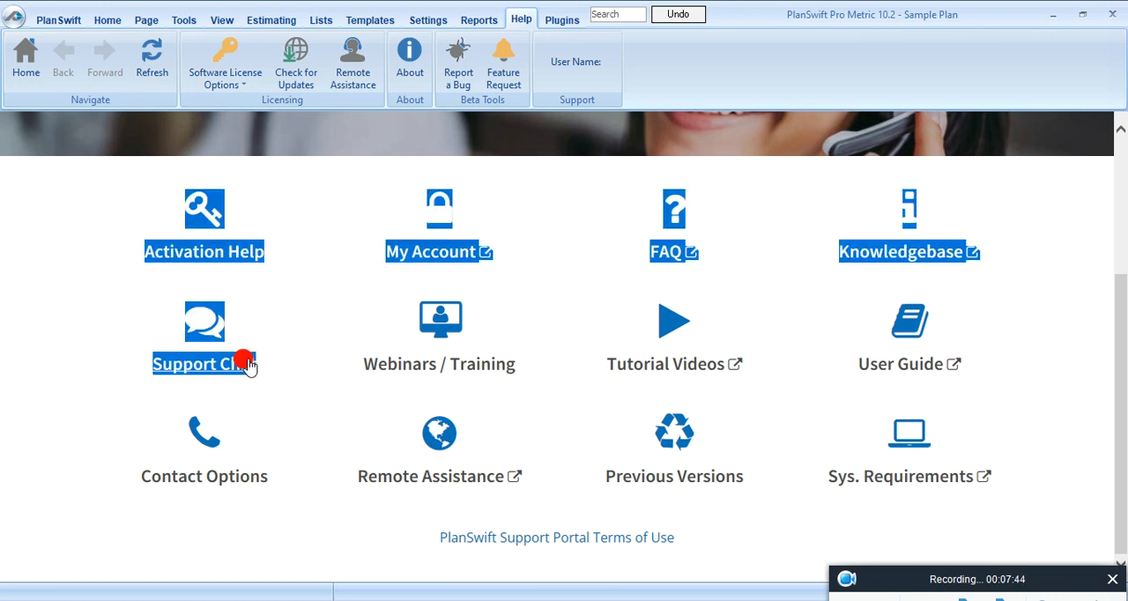
pyautogui.click(317, 261)
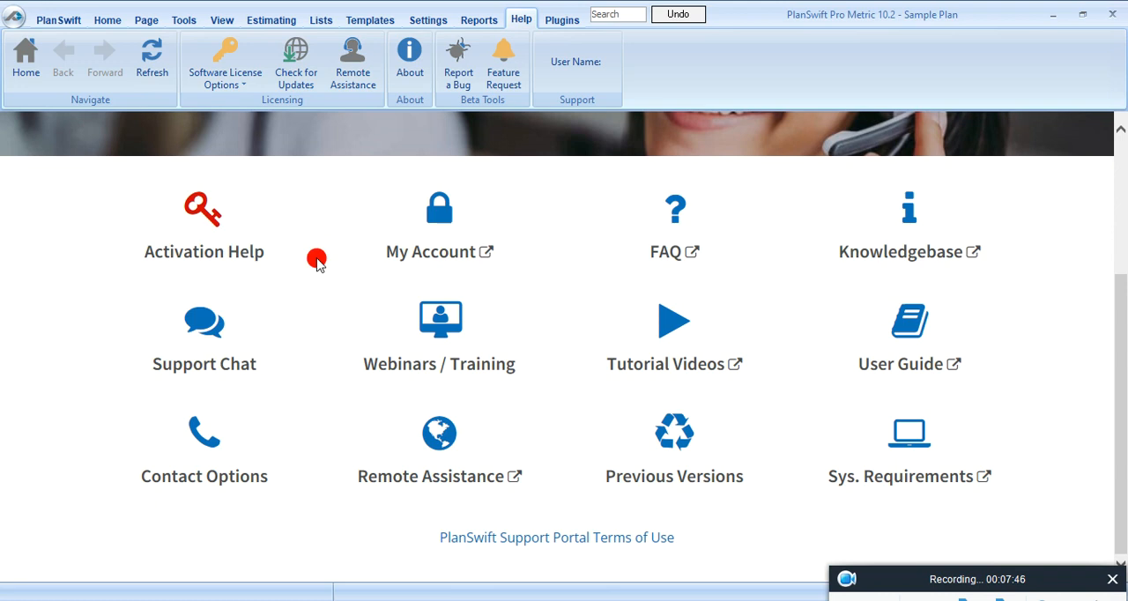
pyautogui.scroll(3, 317, 261)
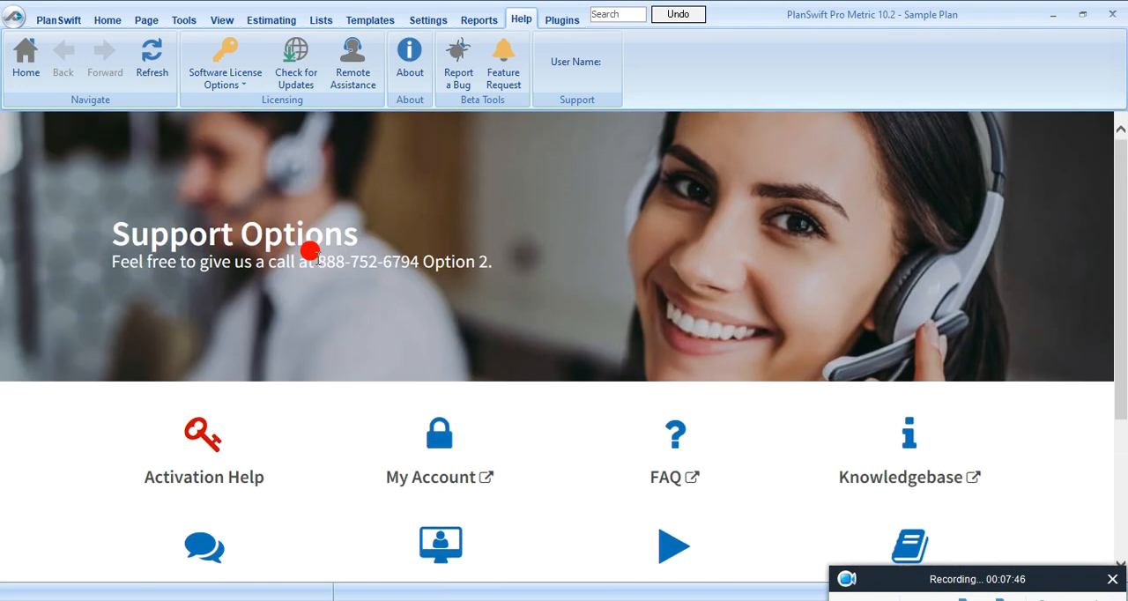
# Step: Browse the PlanSwift Plugins page through the Earthwork and James Hardie plugins, accepting the privacy notice
pyautogui.click(551, 14)
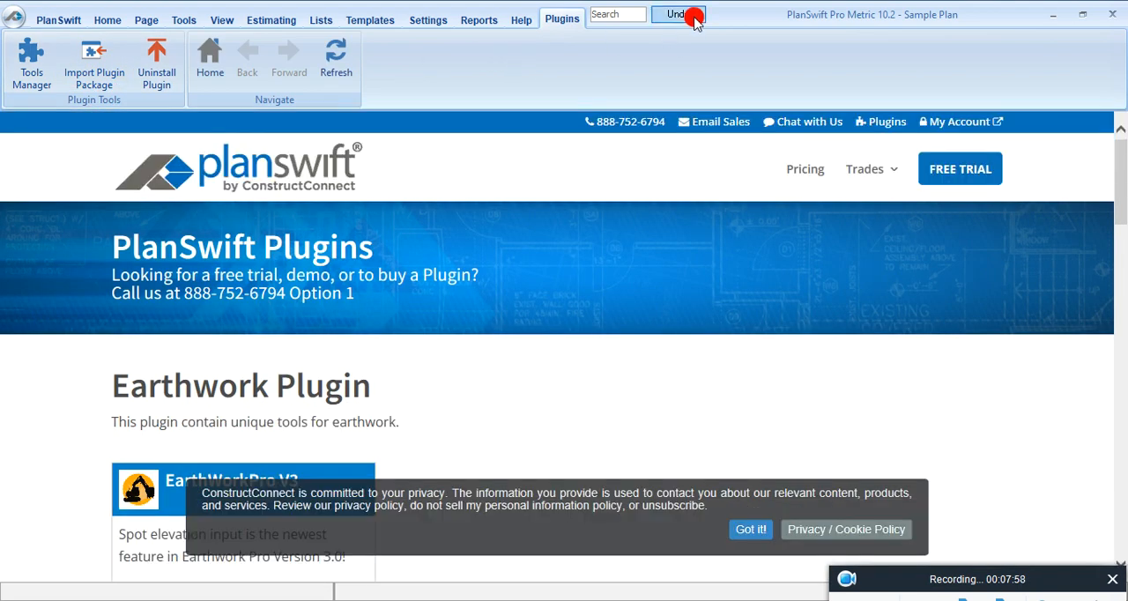
pyautogui.scroll(-1, 489, 291)
pyautogui.scroll(-3, 600, 379)
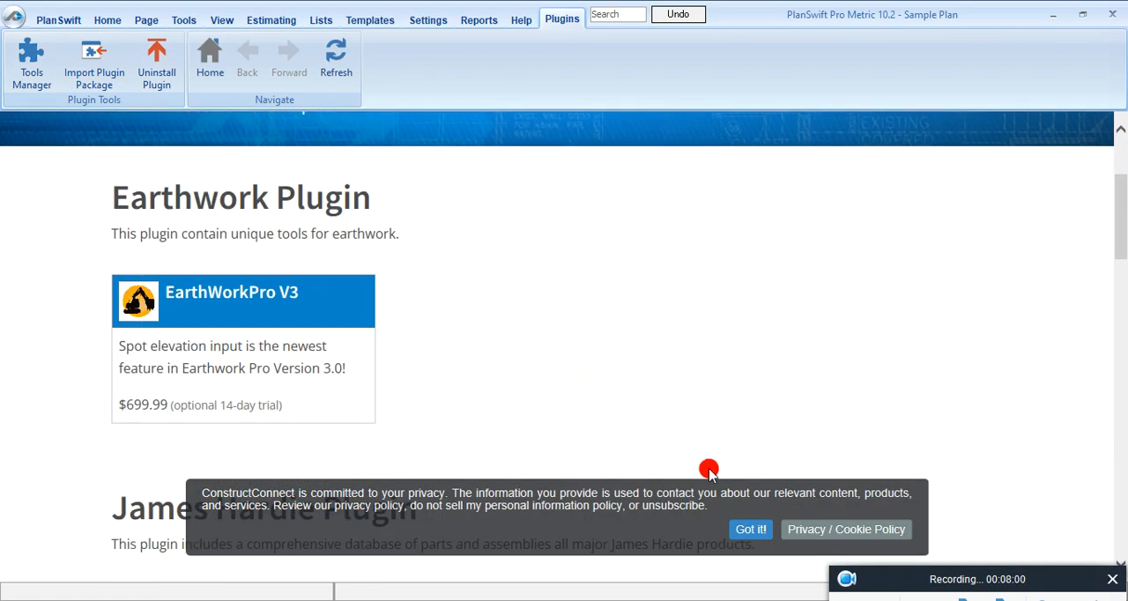
pyautogui.click(745, 532)
pyautogui.scroll(-15, 529, 391)
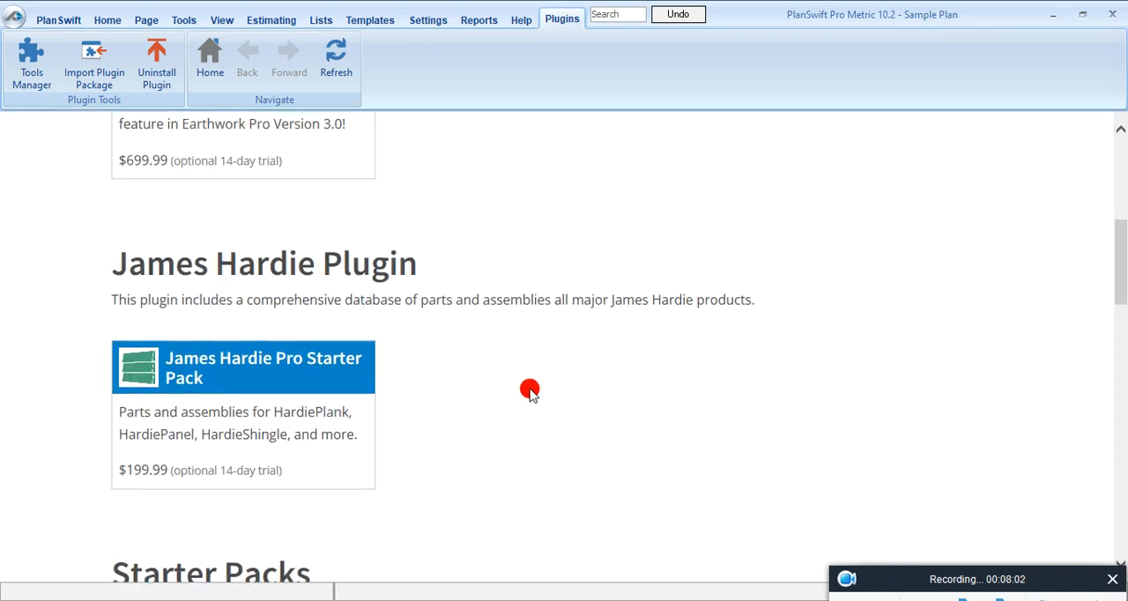
pyautogui.scroll(18, 528, 391)
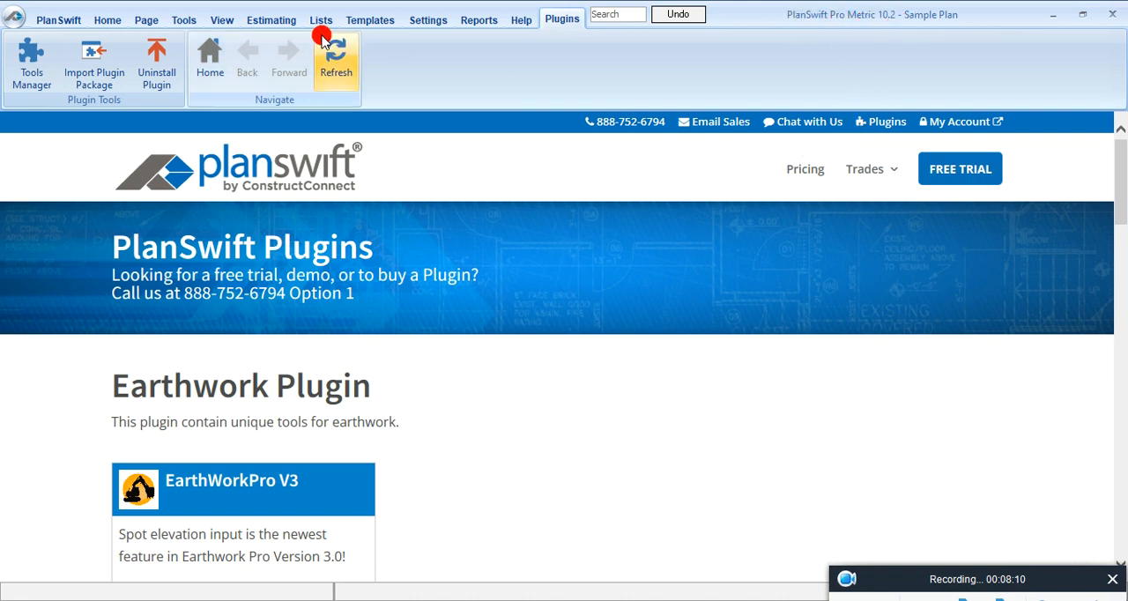
# Step: Return to the sample plan with the page-editing commands shown, and inspect the Conference Room area's takeoff quantities
pyautogui.click(58, 22)
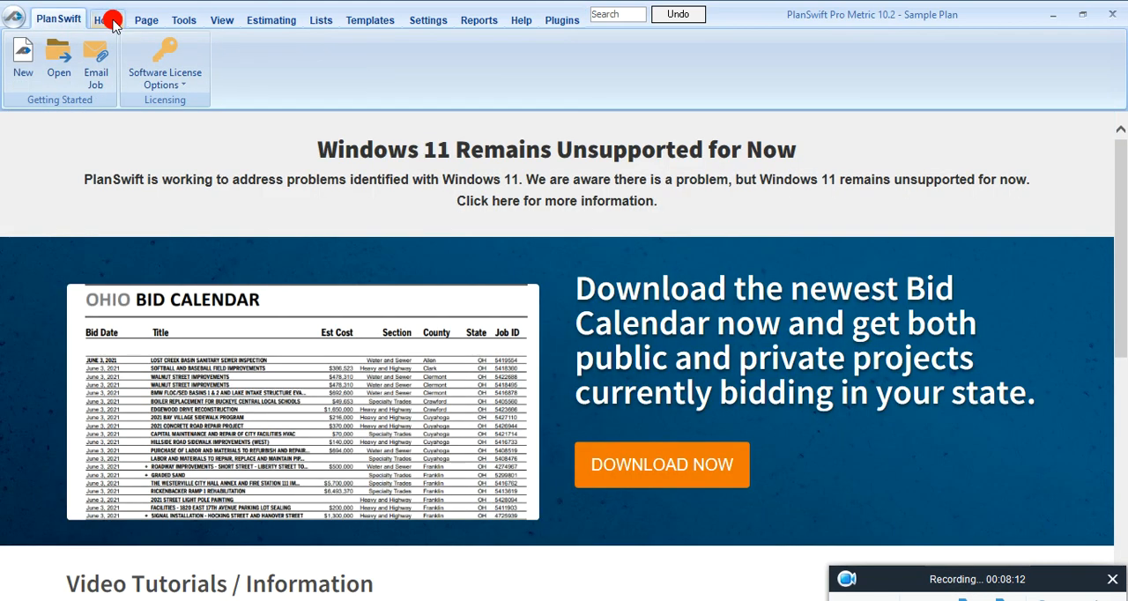
pyautogui.click(110, 21)
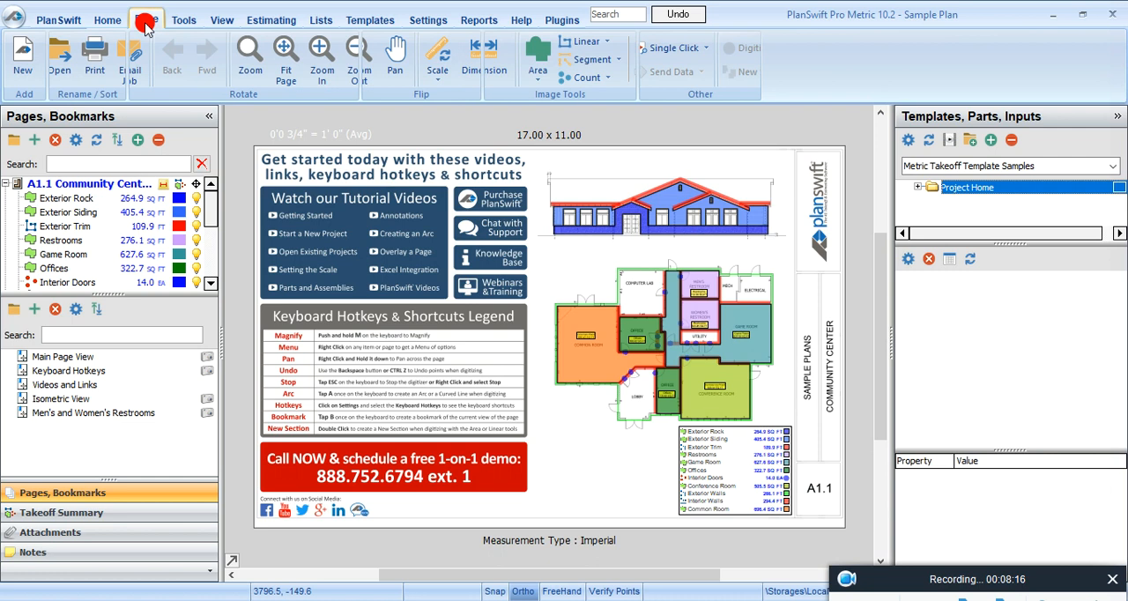
pyautogui.click(145, 21)
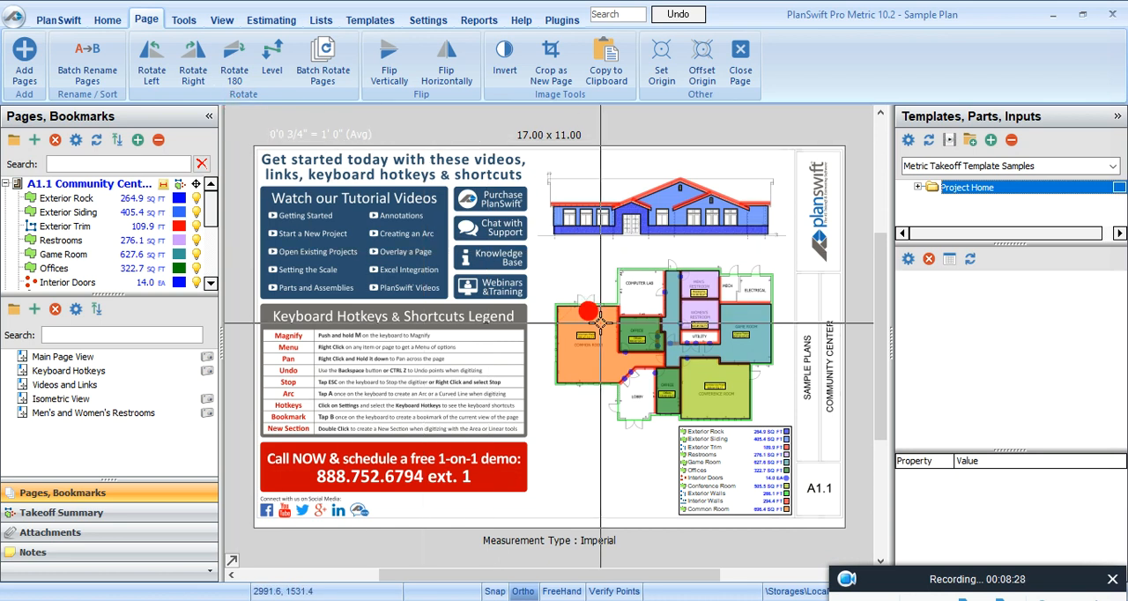
pyautogui.moveTo(600, 322)
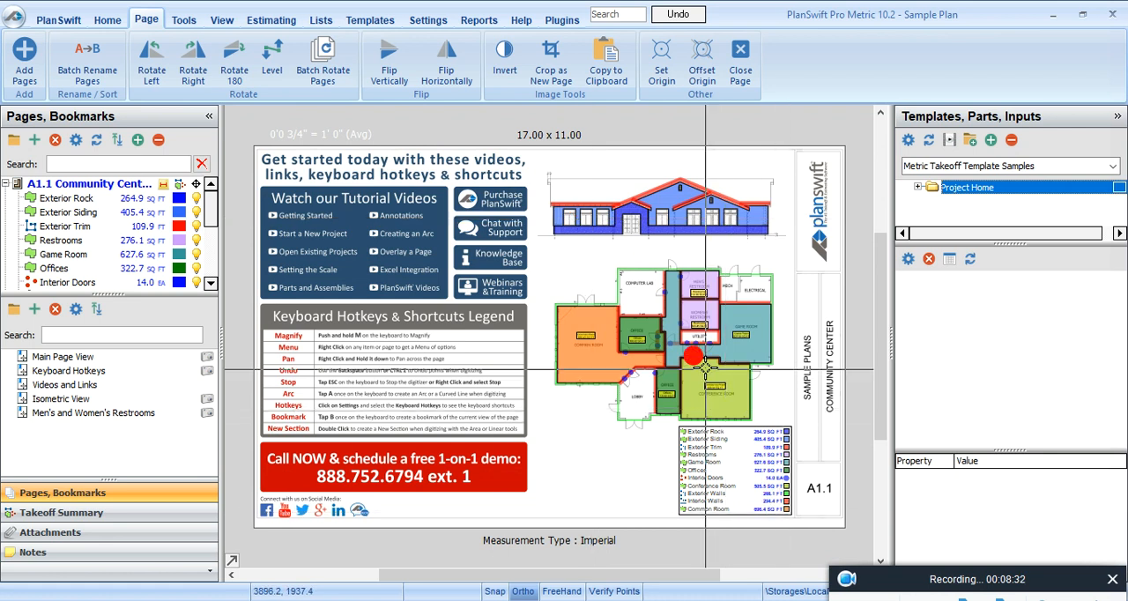
pyautogui.moveTo(712, 381)
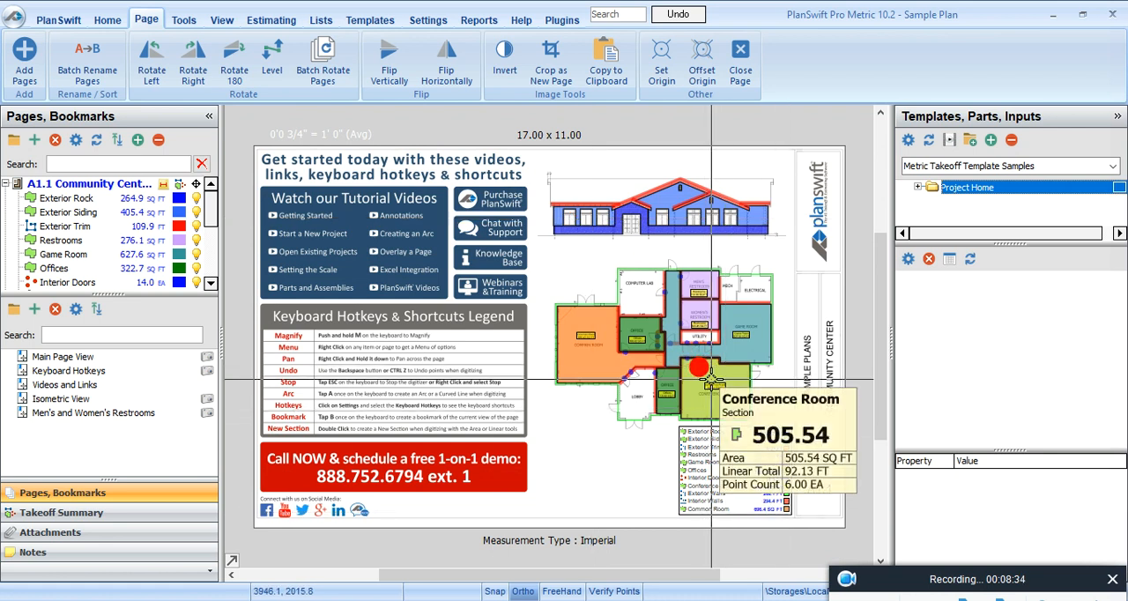